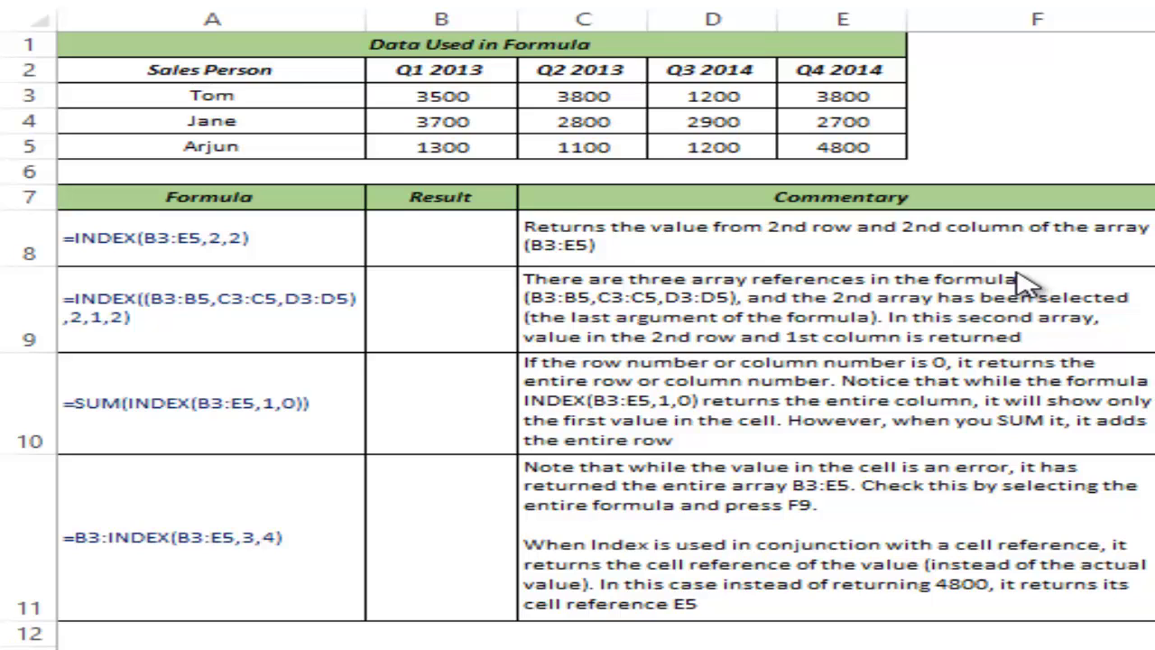
Review the sales data table, its sales person column and the Q1 to Q4 headings
key("Down")
left_click_drag(271, 70, 839, 147)
left_click_drag(258, 91, 259, 149)
left_click_drag(432, 81, 812, 81)
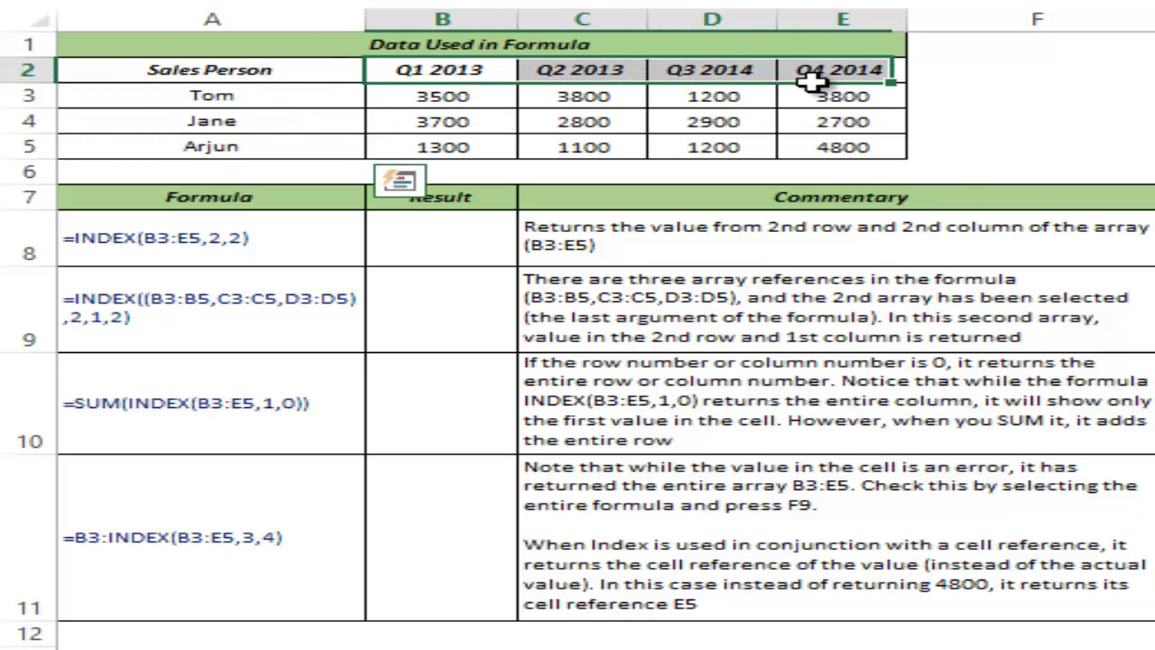
Enter the formula =INDEX(B3:E5,2,2) in result cell B8
double_click(443, 244)
type("=inde")
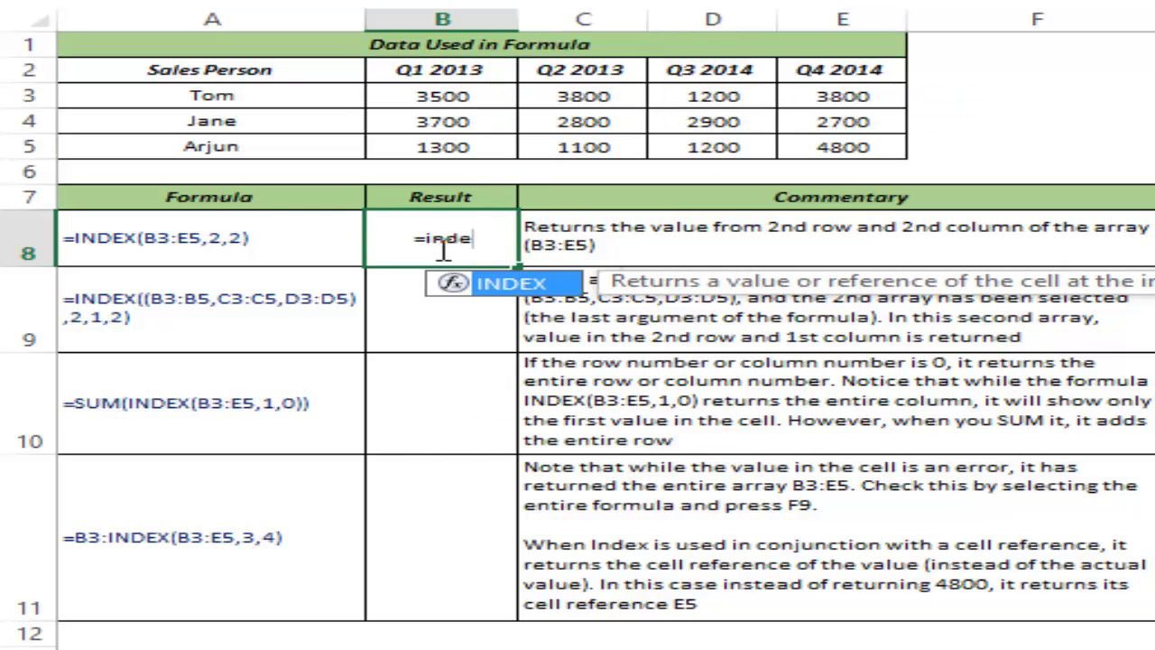
key("Tab")
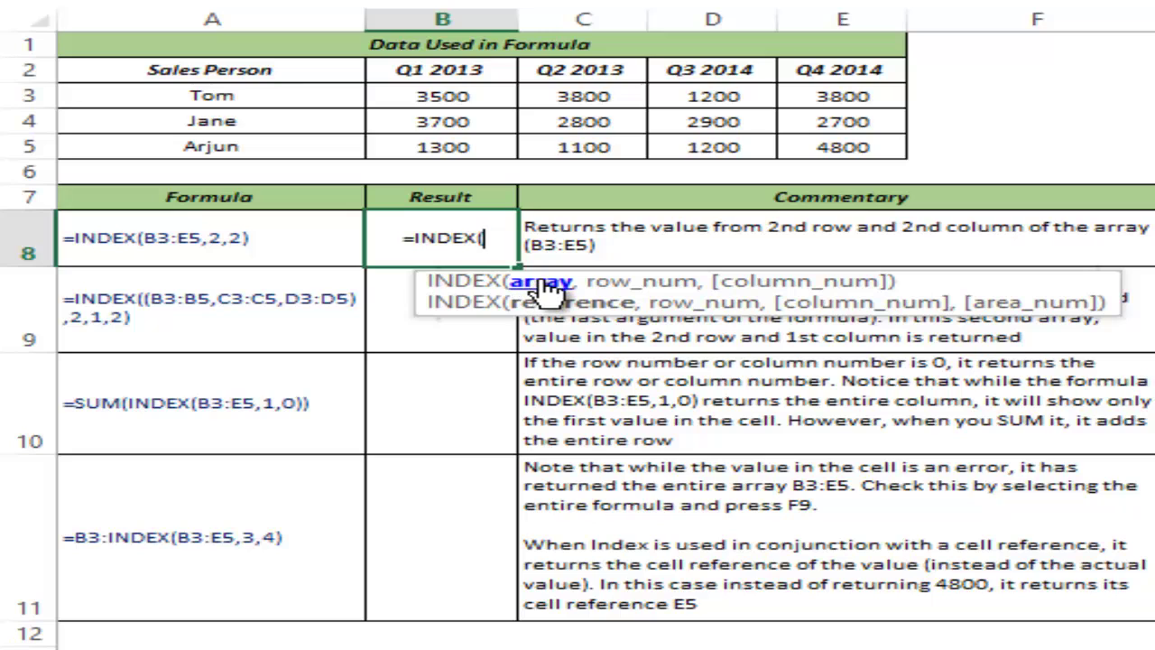
left_click_drag(451, 95, 814, 147)
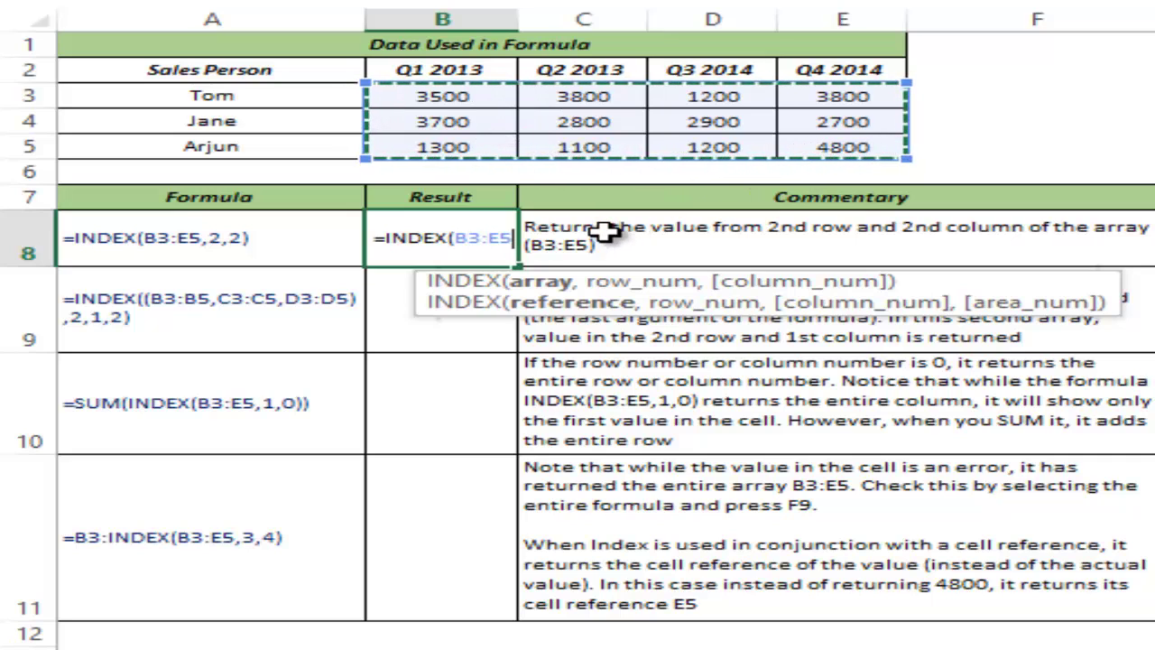
type(",")
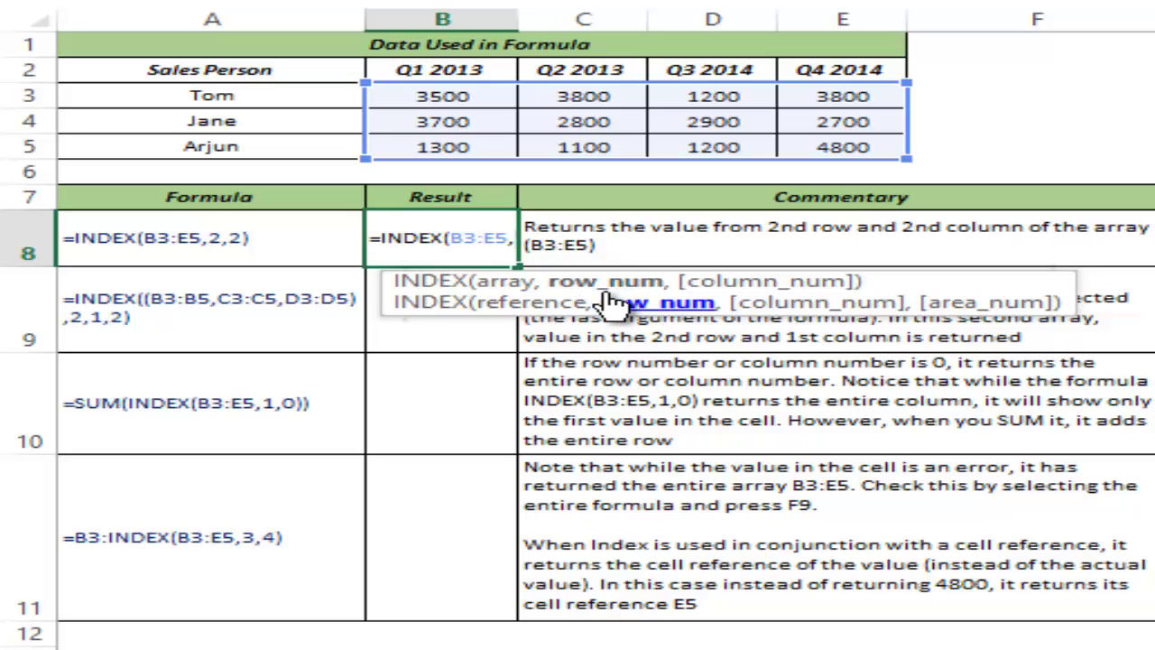
type("2,2")
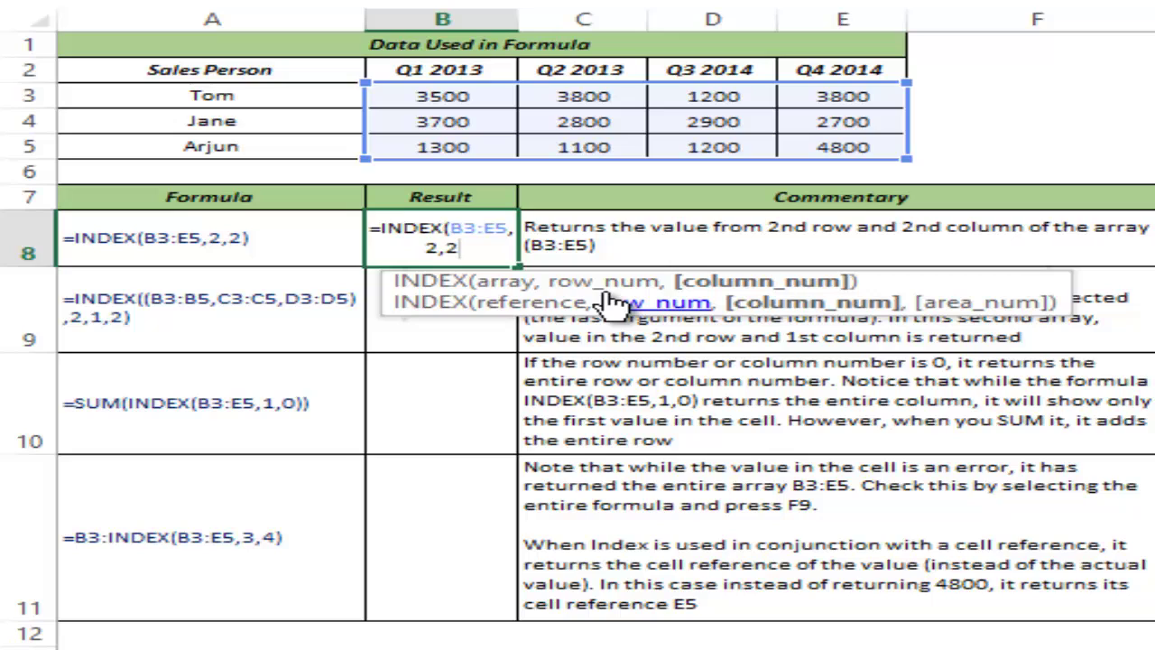
type(")")
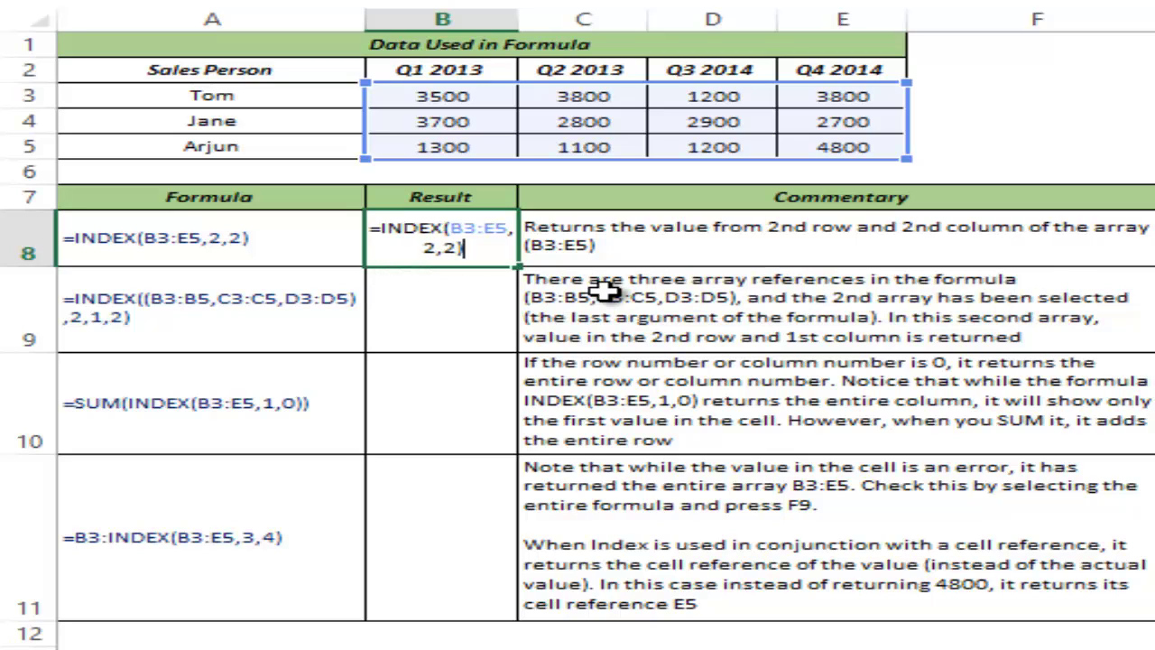
key("ctrl+Return")
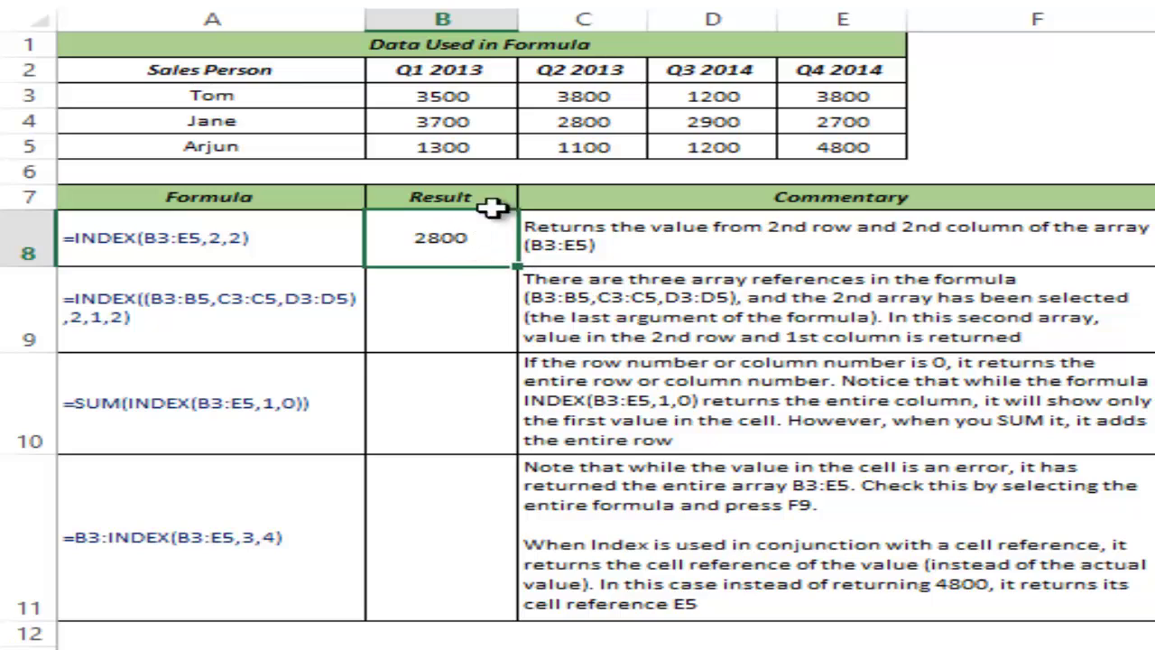
Check the B8 result against the array B3:E5, its second row and its second column
left_click(455, 97)
left_click_drag(487, 123, 808, 148)
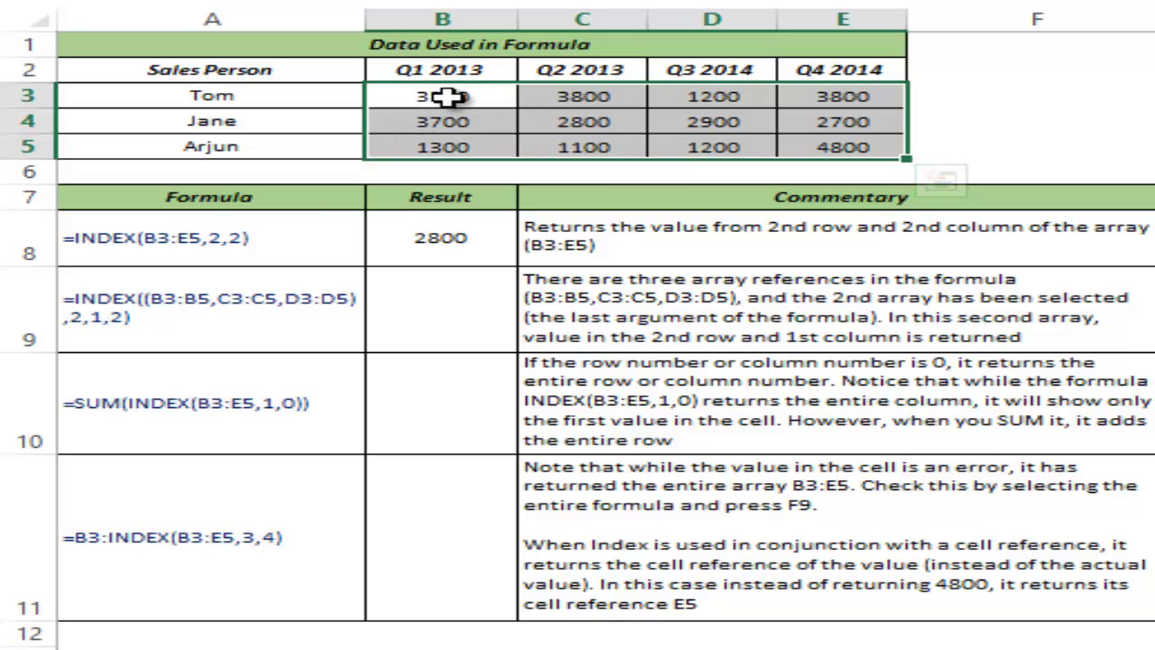
left_click_drag(457, 121, 811, 122)
left_click_drag(586, 100, 590, 151)
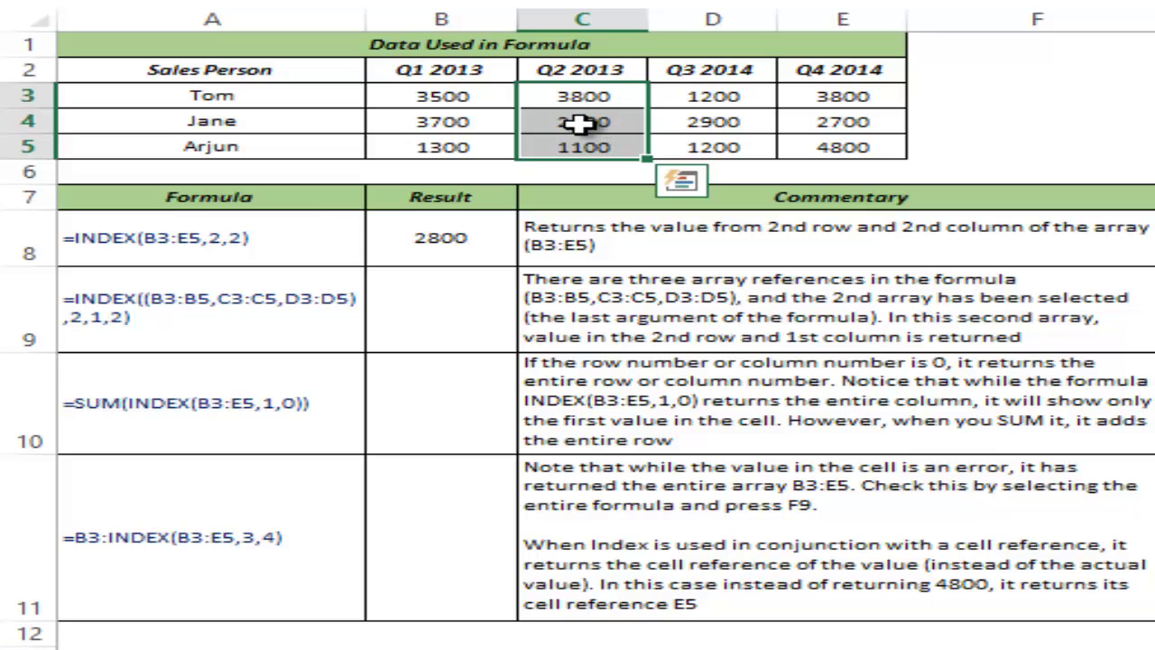
Start an INDEX formula in B9 with the bracketed multi-area reference (B3:B5,C3:C5,D3:D5,E3:E5)
left_click(463, 303)
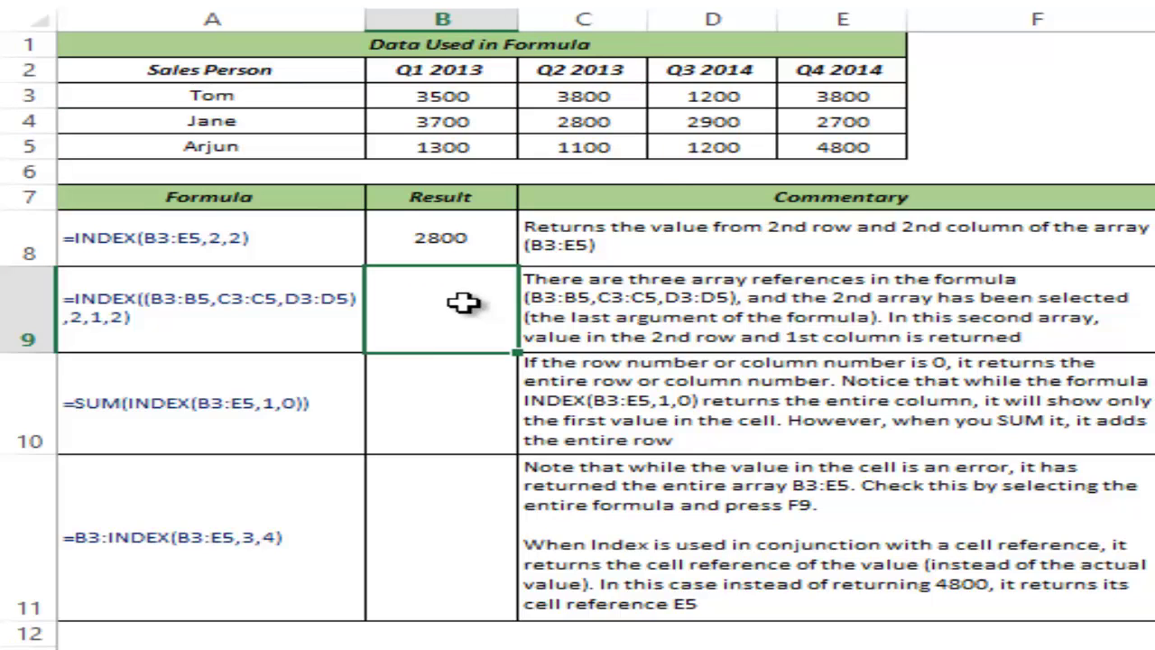
double_click(465, 304)
type("=inde")
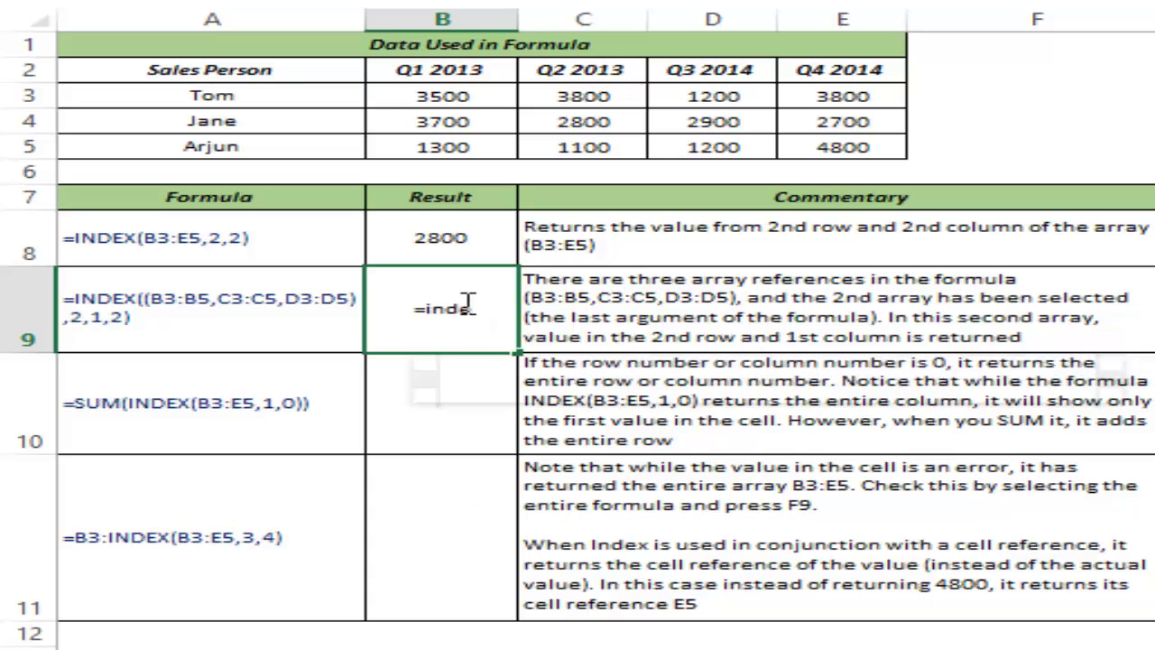
key("Tab")
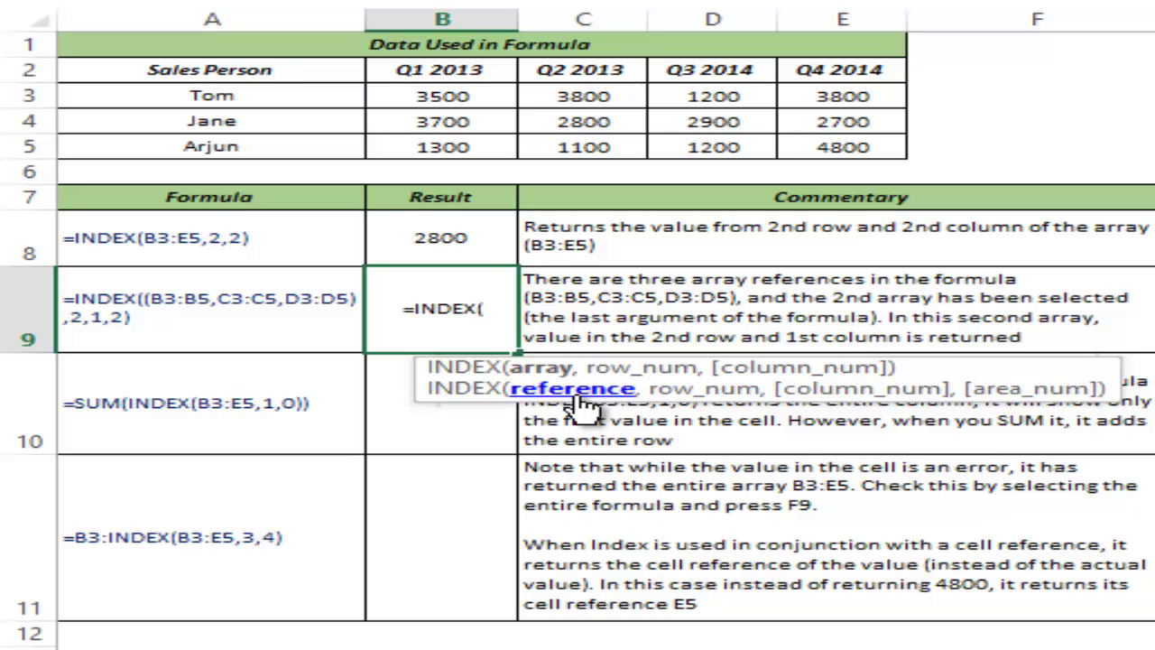
type("(")
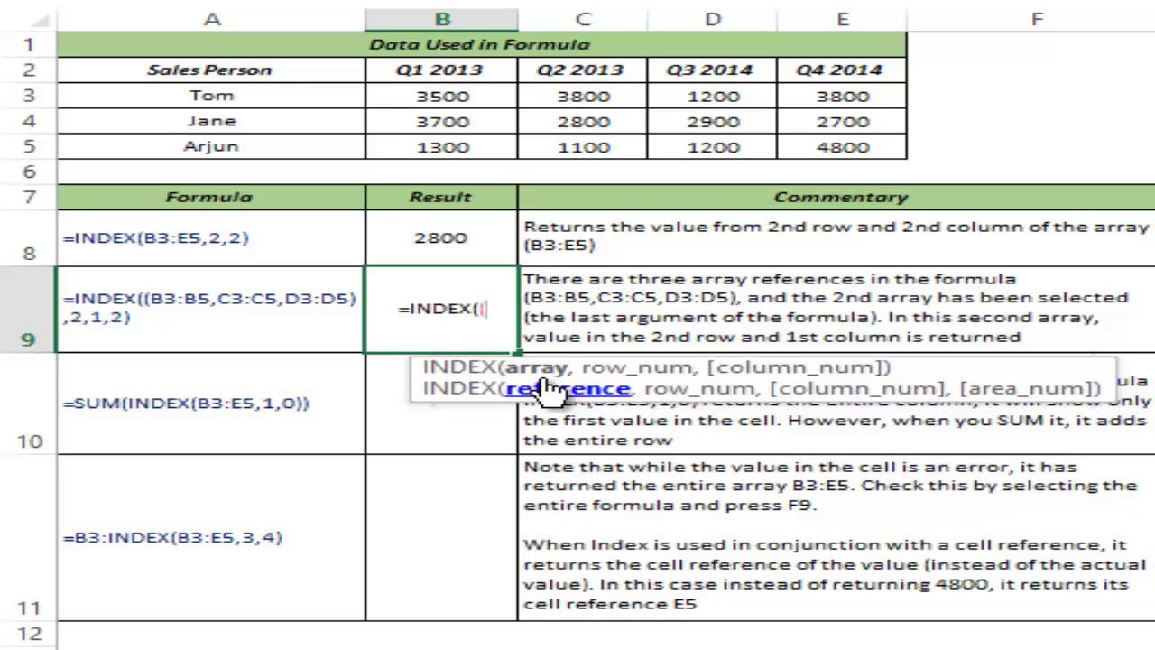
left_click_drag(447, 100, 448, 144)
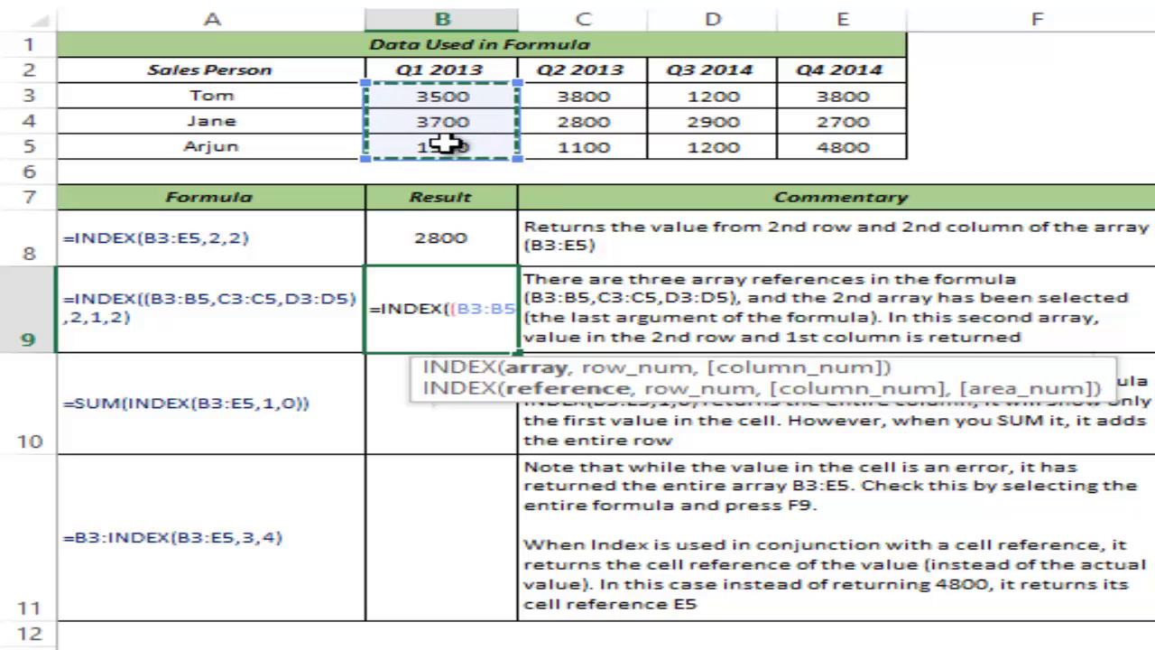
type(",")
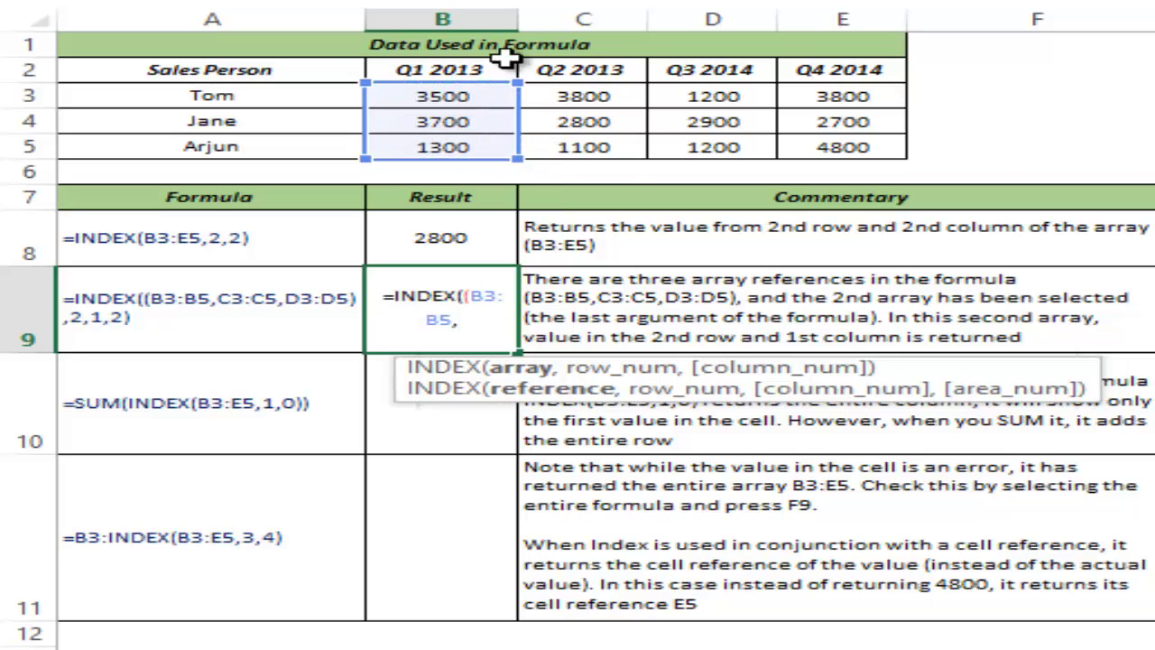
left_click_drag(577, 94, 573, 147)
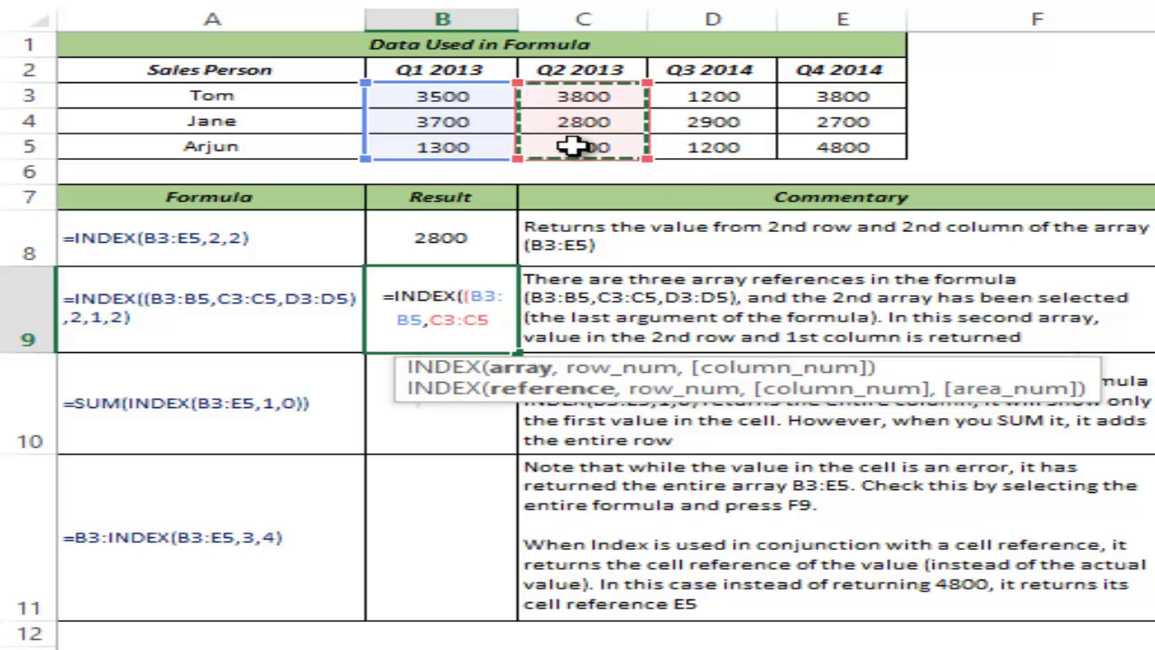
type(",")
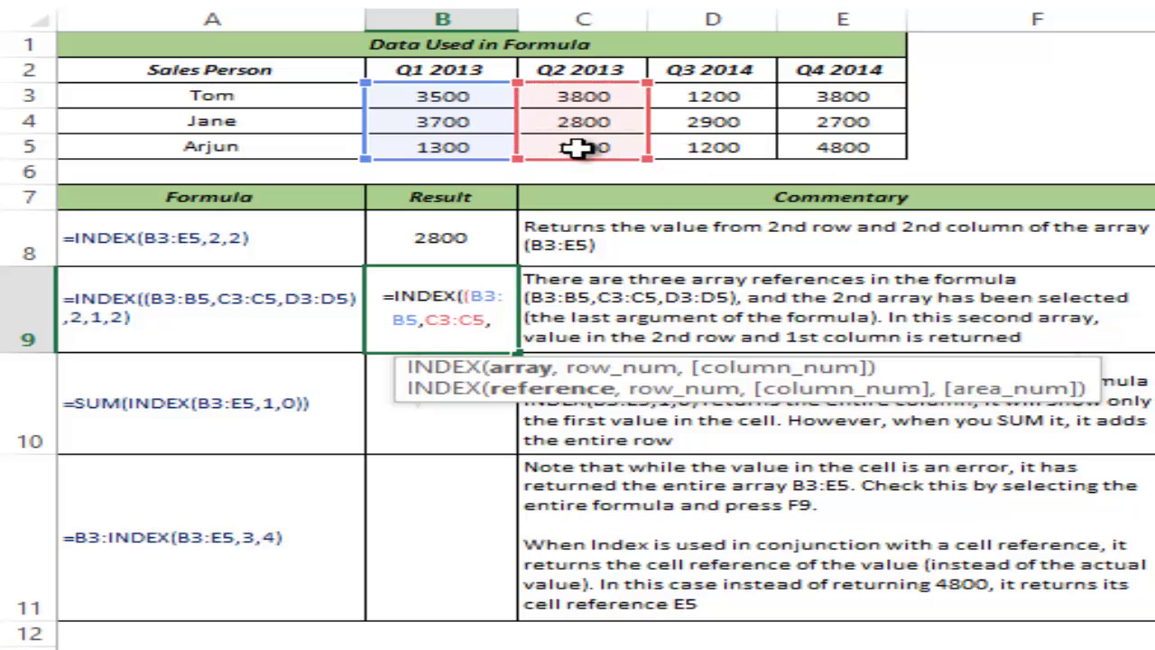
left_click_drag(714, 93, 713, 143)
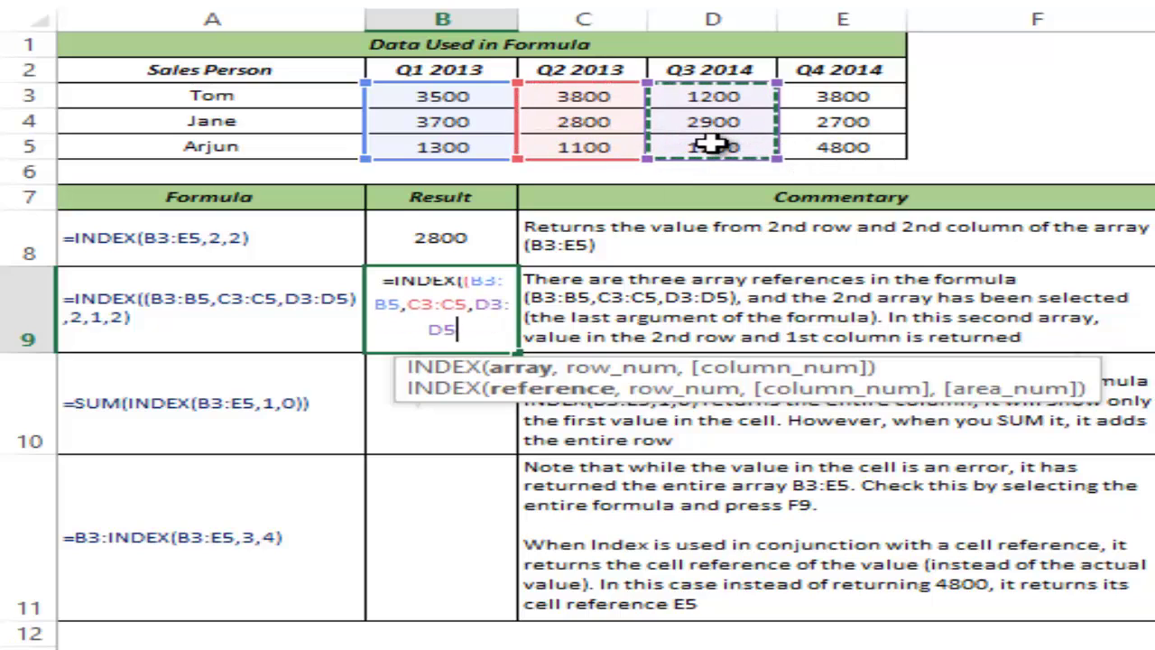
type(",")
left_click_drag(819, 98, 823, 147)
type(")")
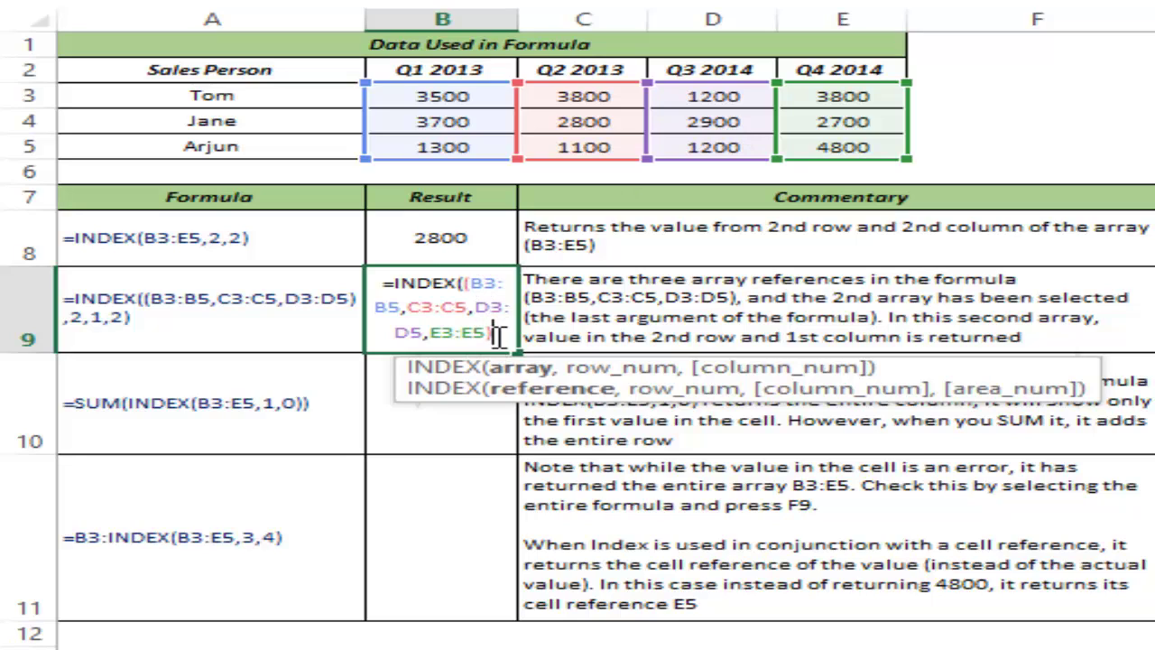
Complete the B9 INDEX formula with row number 2, column number 1 and area number 2
type(",")
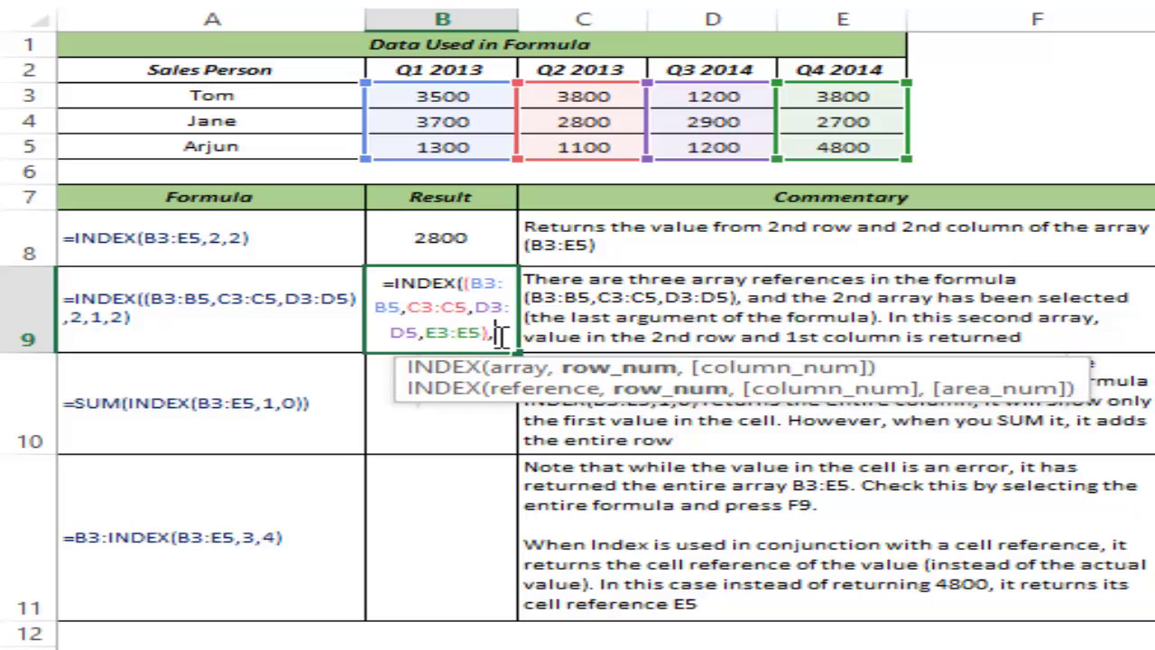
type("2")
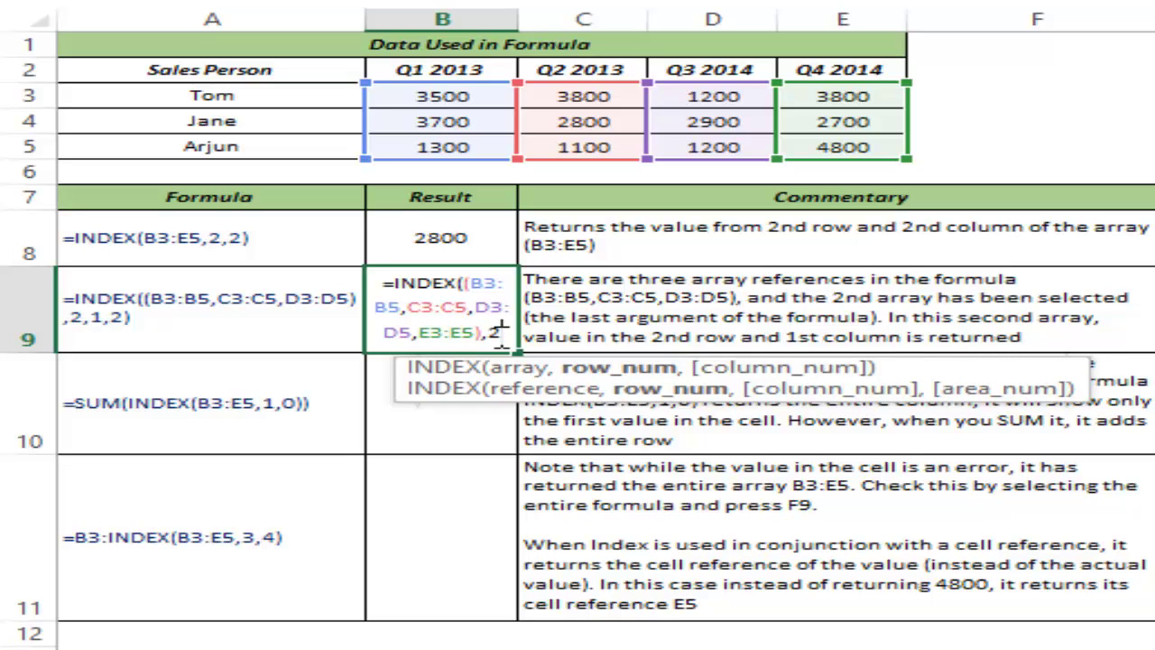
type(",1")
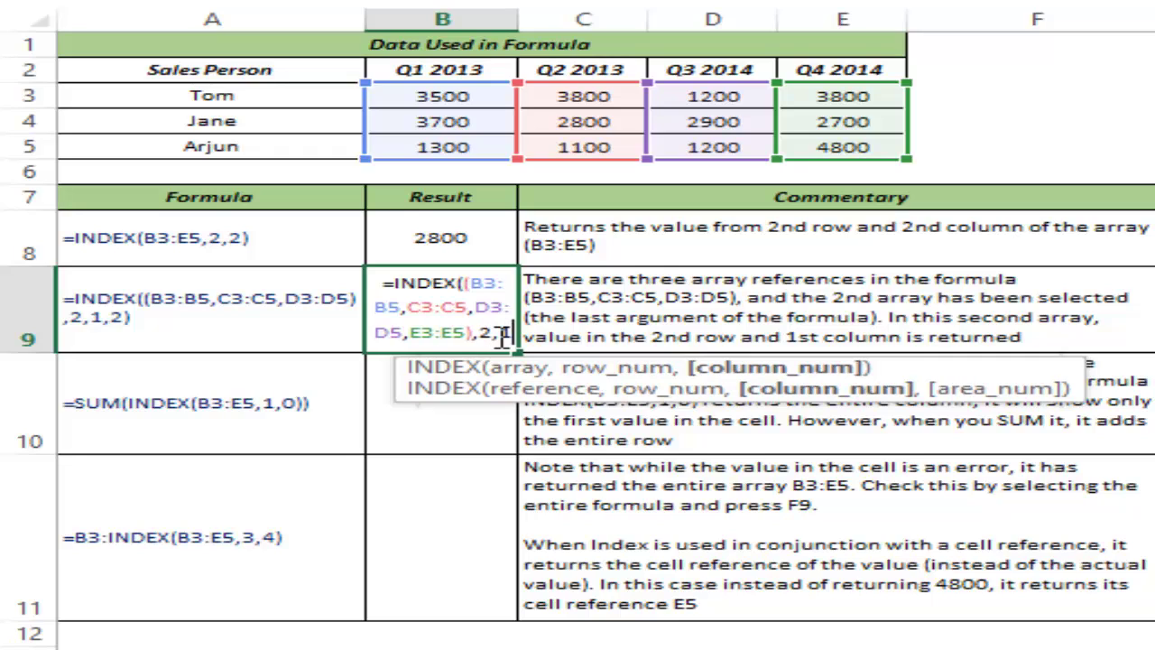
type(",")
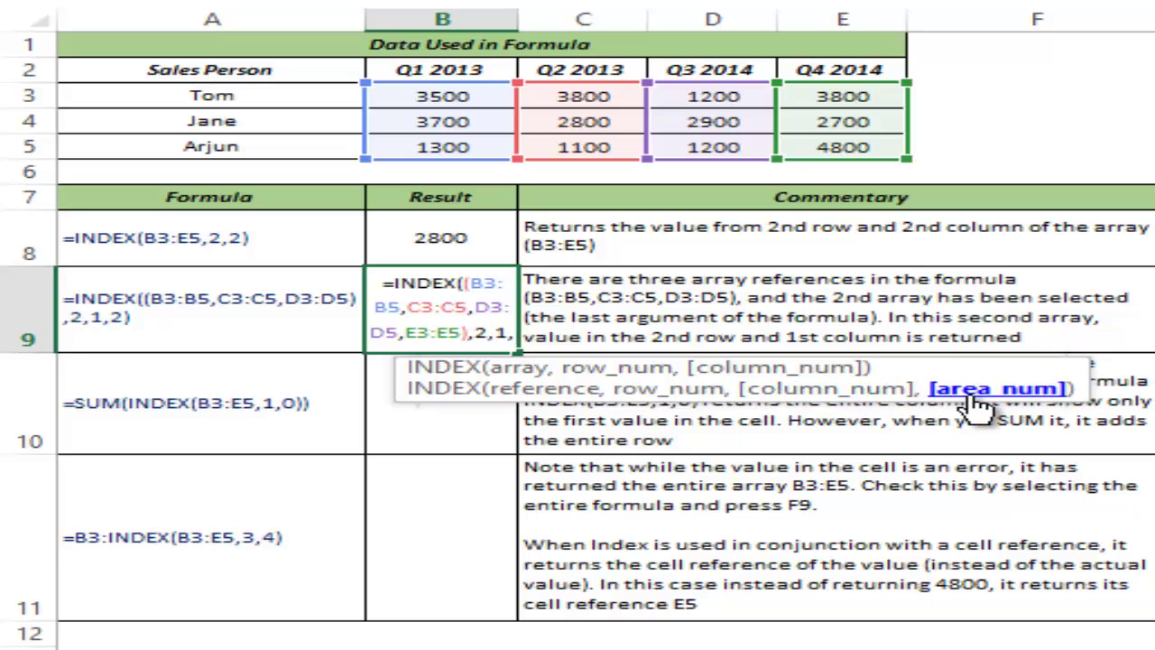
type("2")
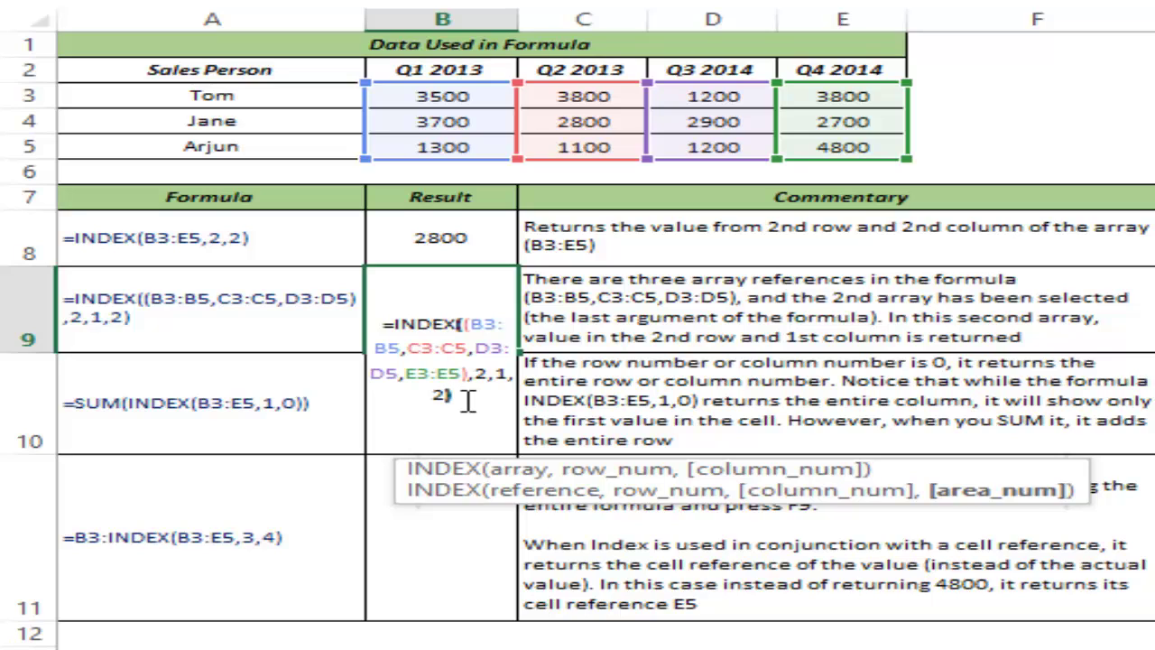
key("ctrl+Return")
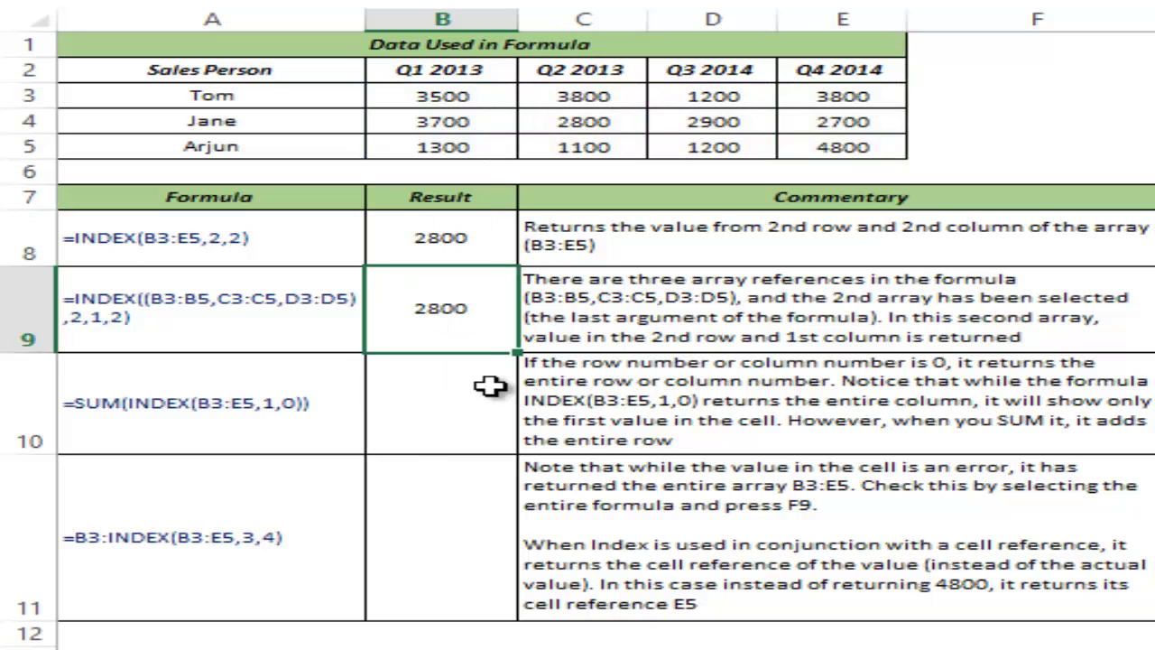
Examine how the row, column and area arguments of the B9 formula relate to the Q2 2013 values
left_click(571, 101)
left_click_drag(571, 107, 424, 305)
key("Escape")
left_click(424, 305)
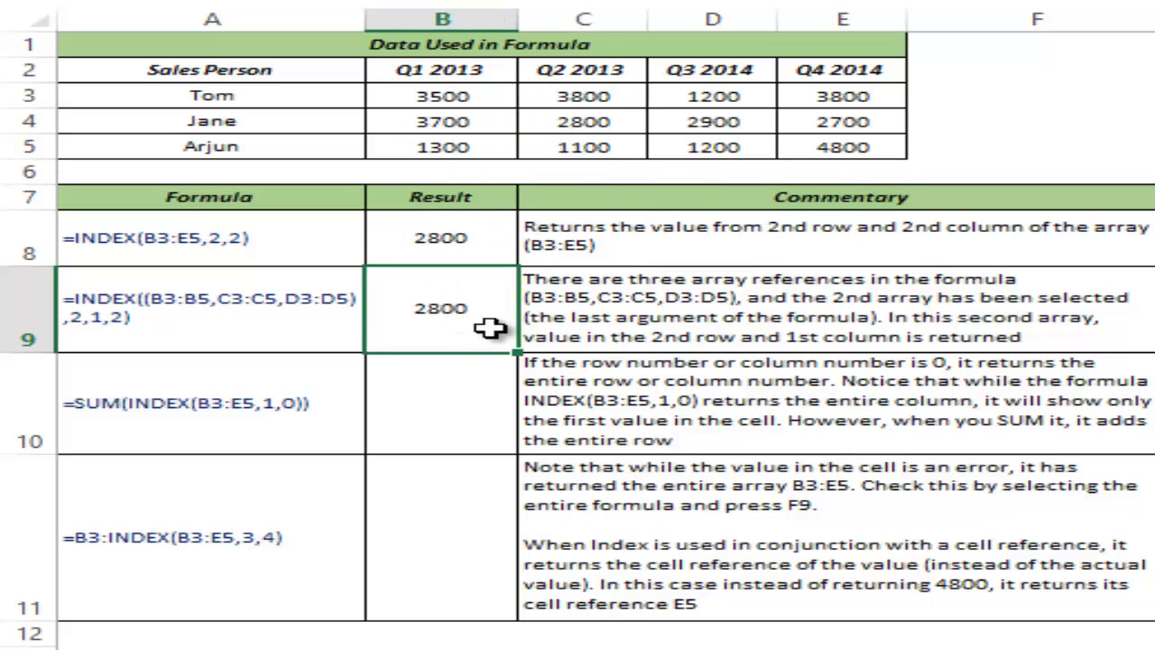
key("F2")
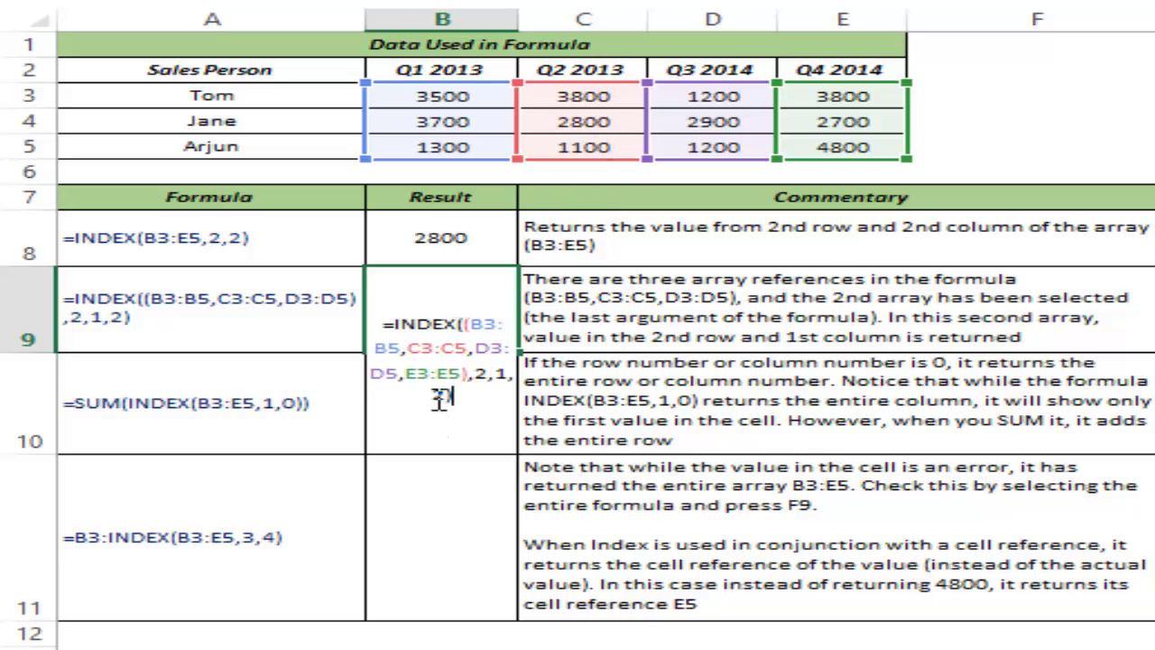
left_click(481, 377)
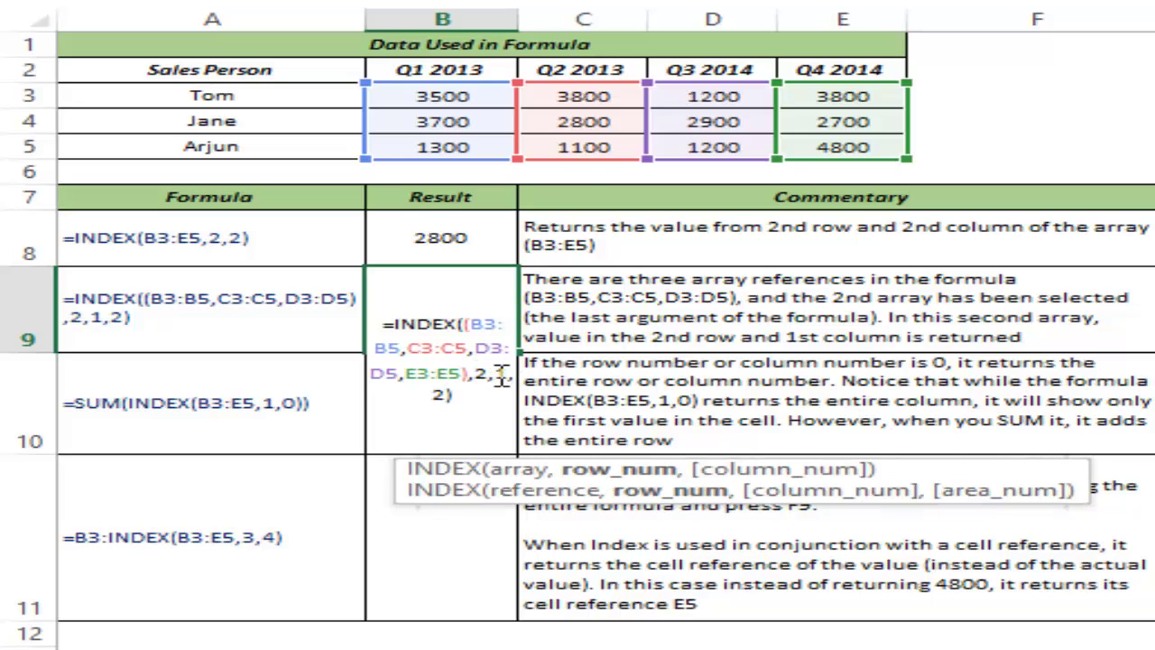
left_click(581, 121)
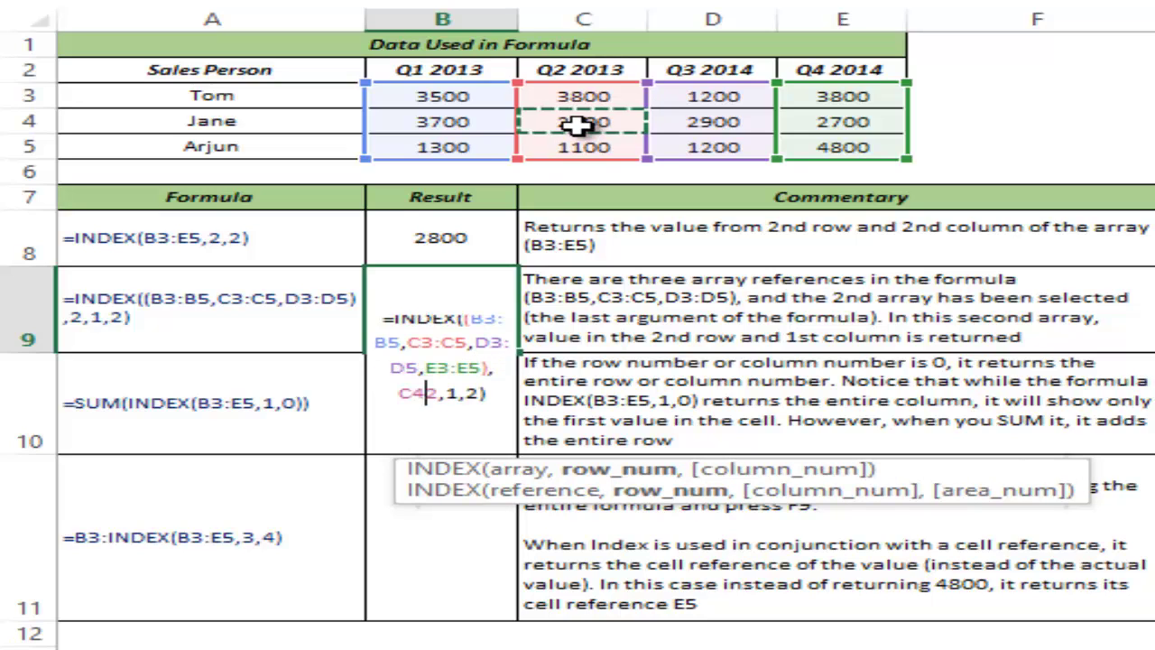
key("Escape")
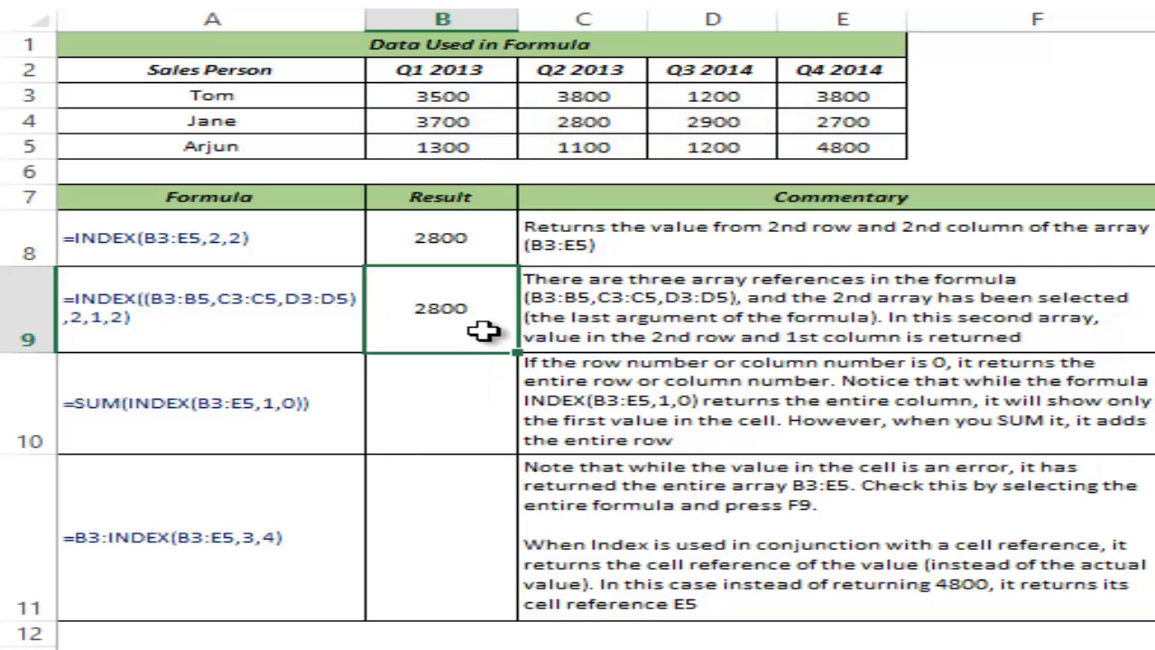
double_click(495, 333)
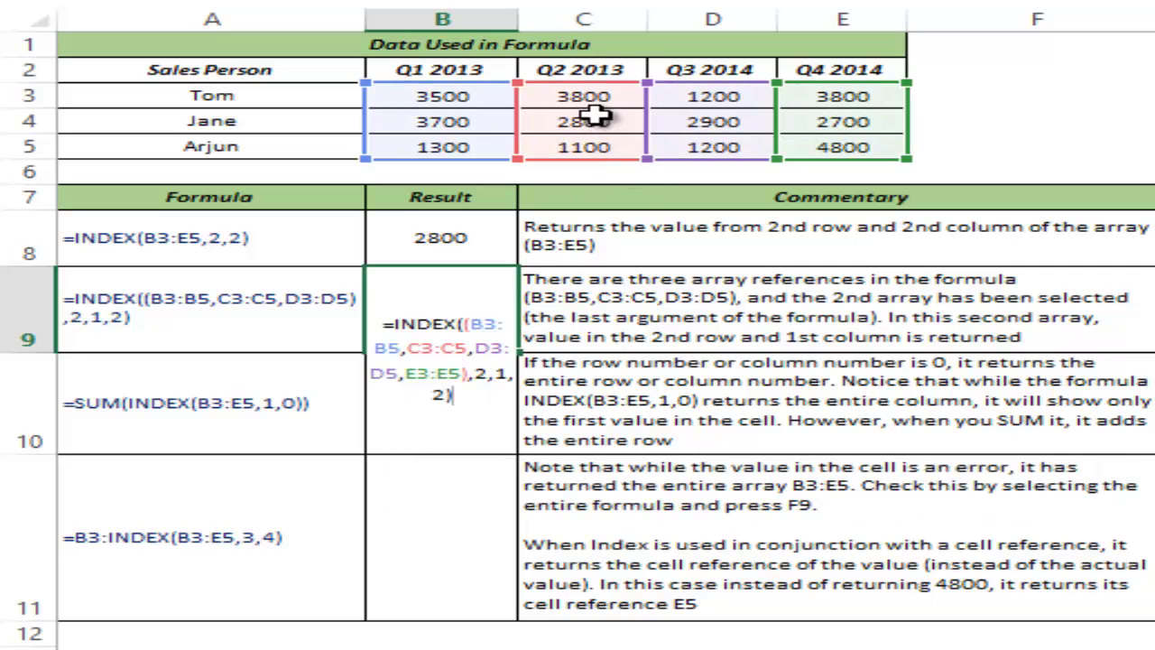
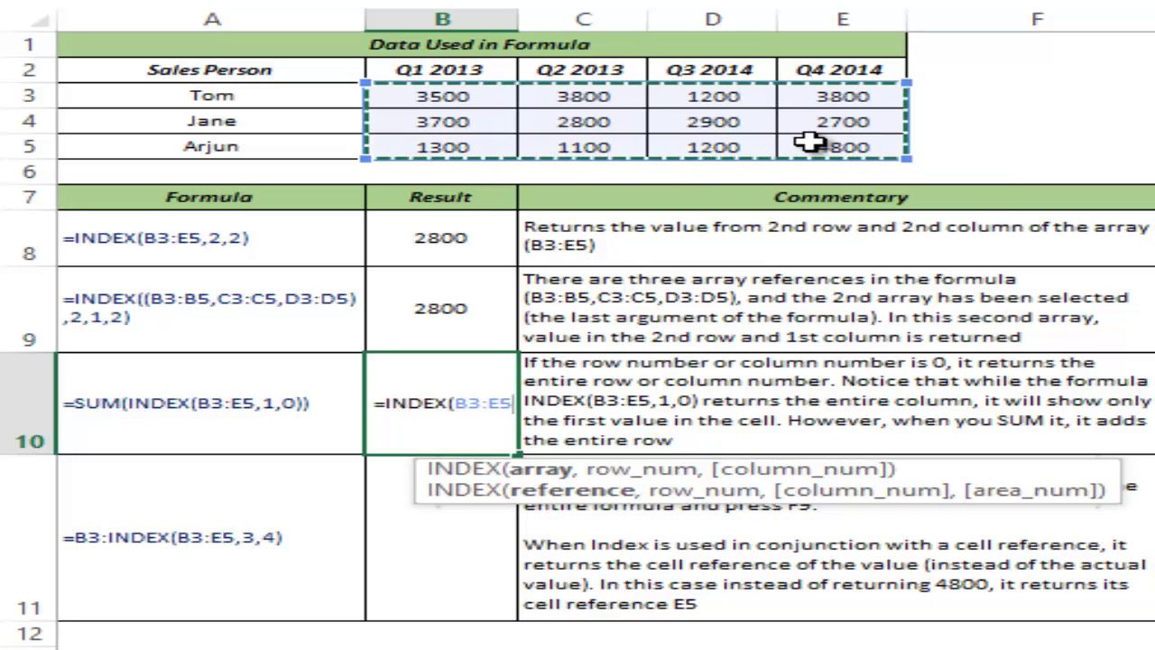
Complete the B10 INDEX formula on B3:E5 with row number 1 and column number 0
type(",1")
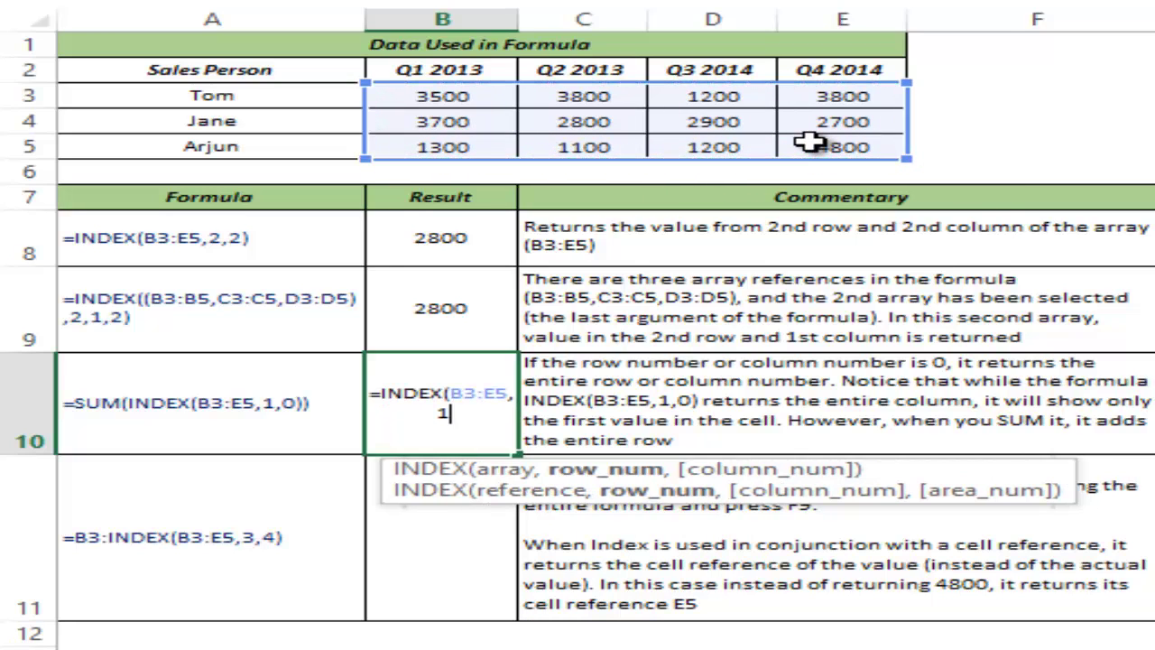
type(",")
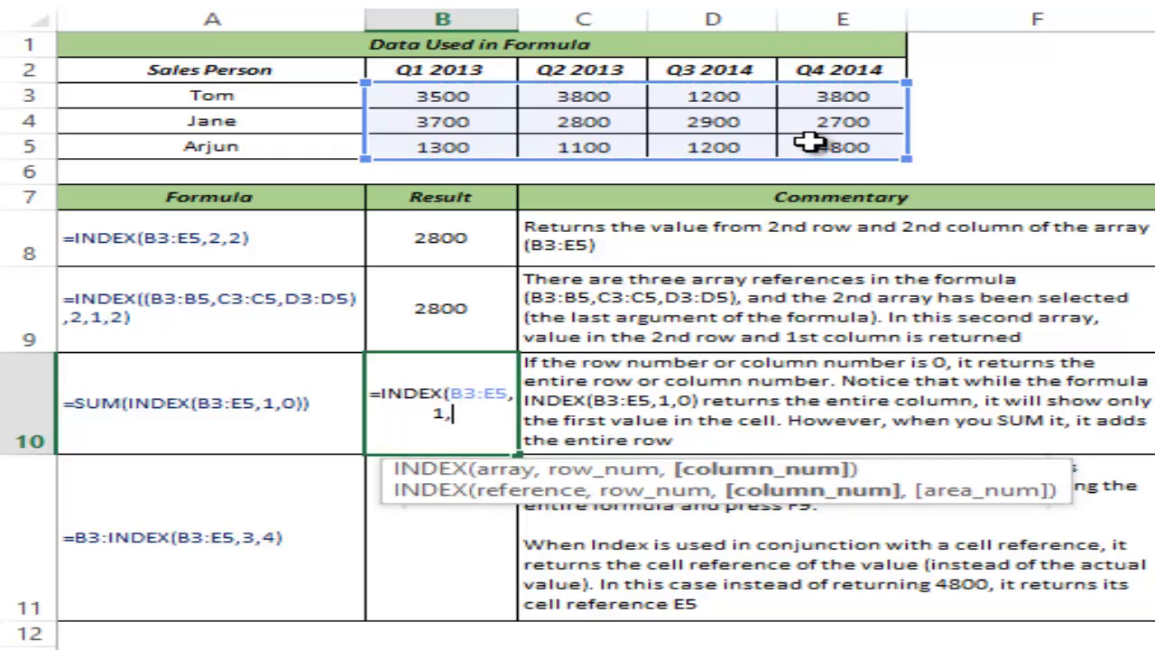
type("0)")
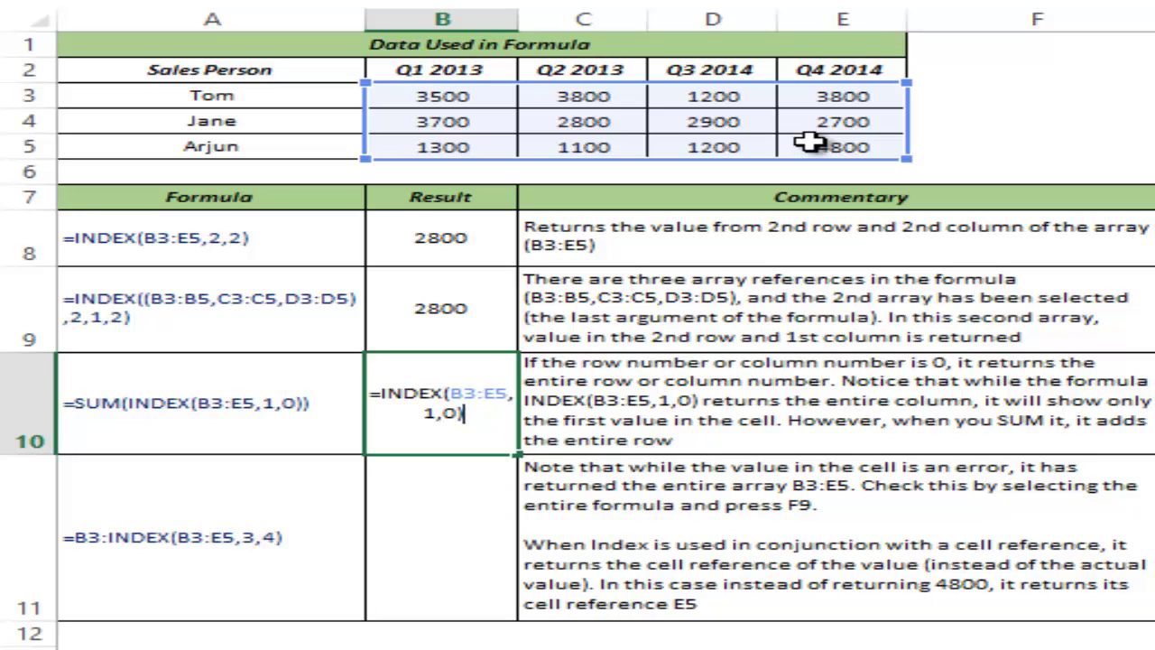
key("ctrl+Return")
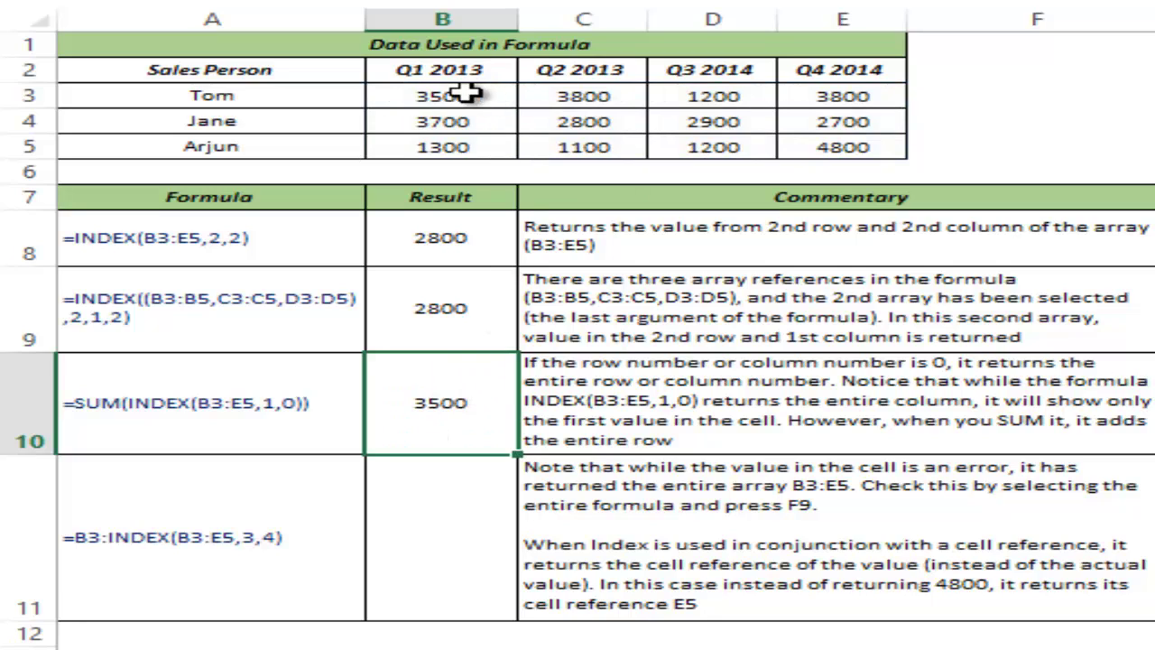
Evaluate the entire B10 formula in place to inspect its array, restore the formula, and review its column argument
double_click(442, 392)
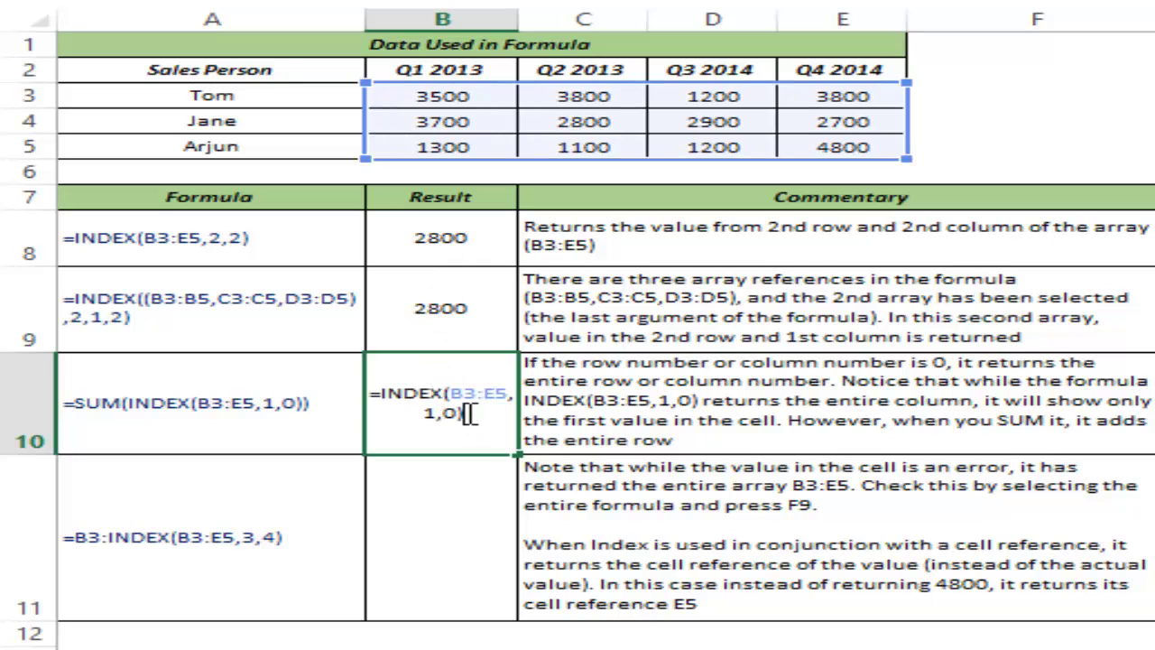
left_click_drag(471, 403, 370, 384)
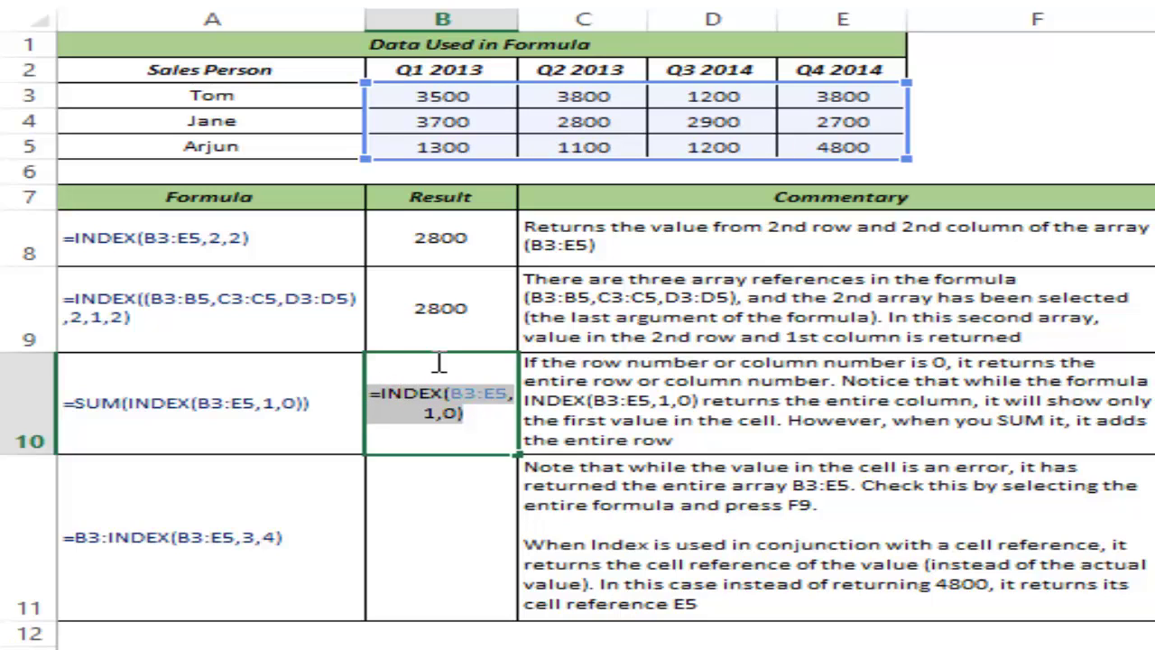
key("F9")
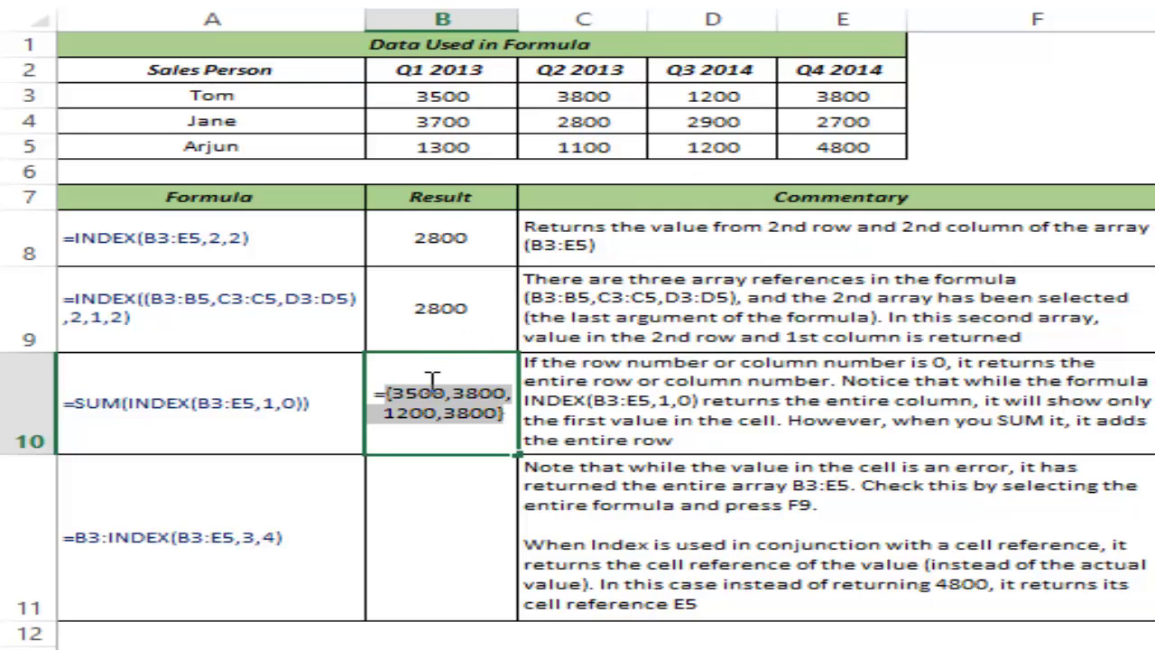
key("ctrl+z")
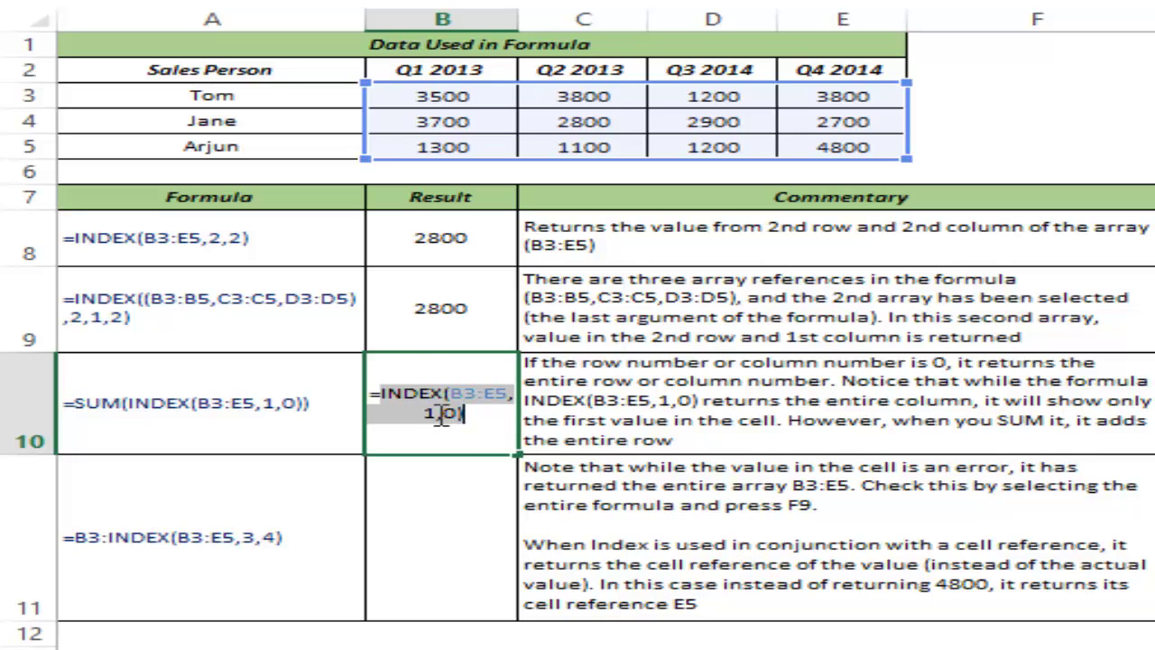
left_click(469, 419)
key("Left")
key("Left")
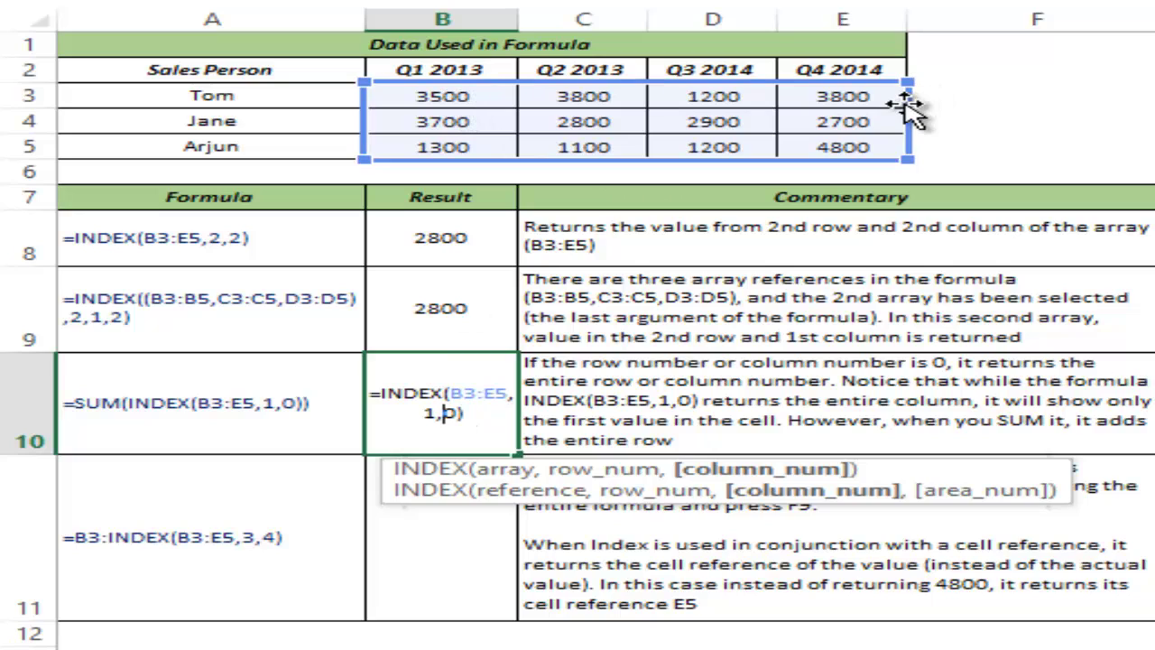
key("ctrl+Return")
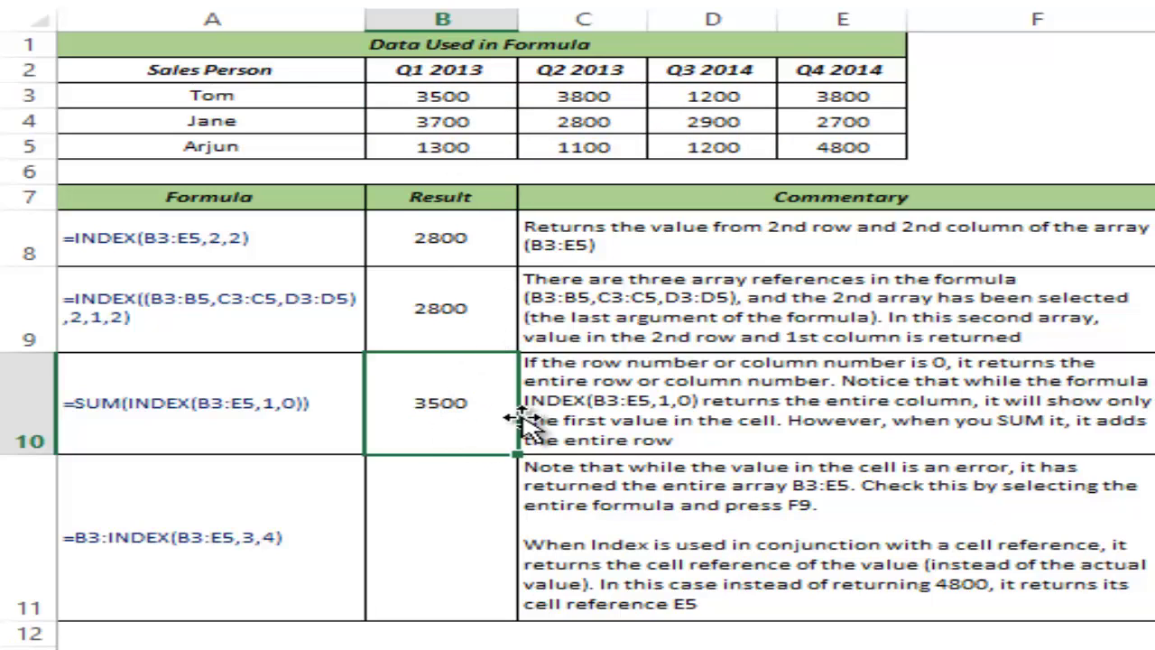
Wrap the B10 INDEX formula in SUM so it reads =SUM(INDEX(B3:E5,1,0))
double_click(454, 413)
left_click(382, 394)
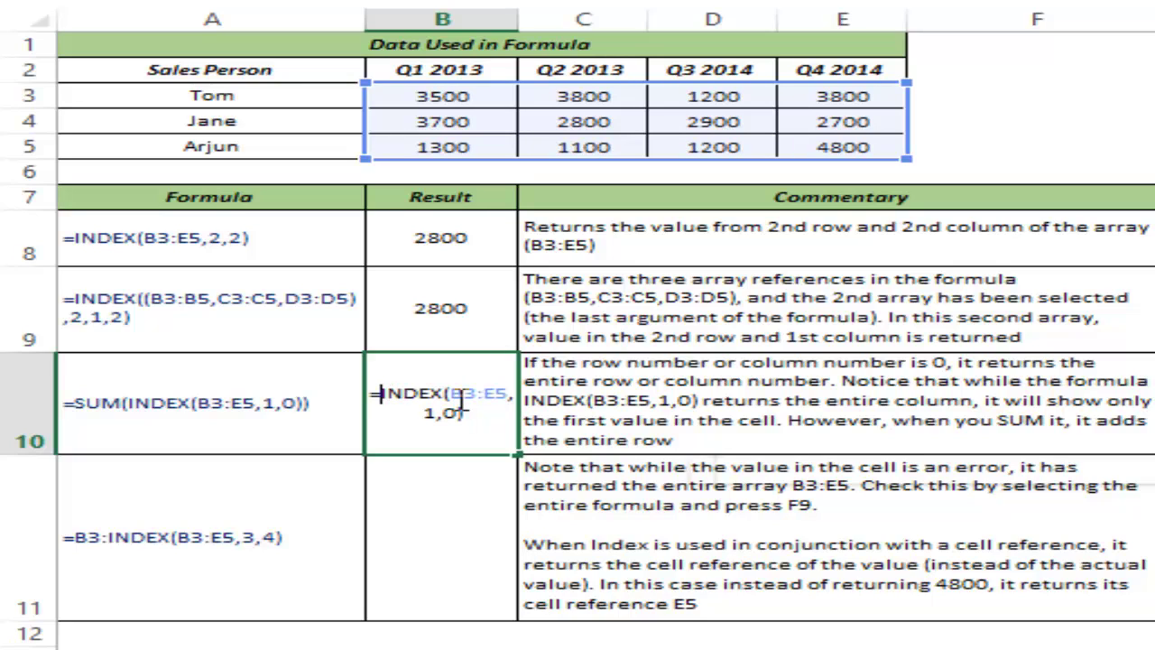
type("Sum")
key("Tab")
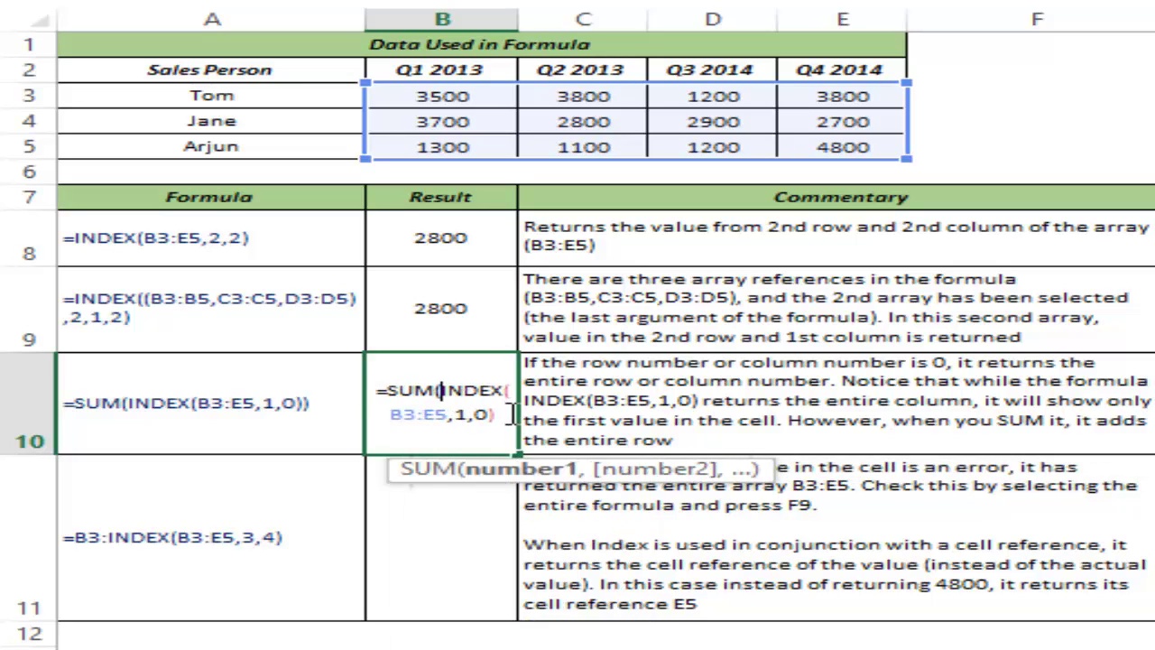
type(")")
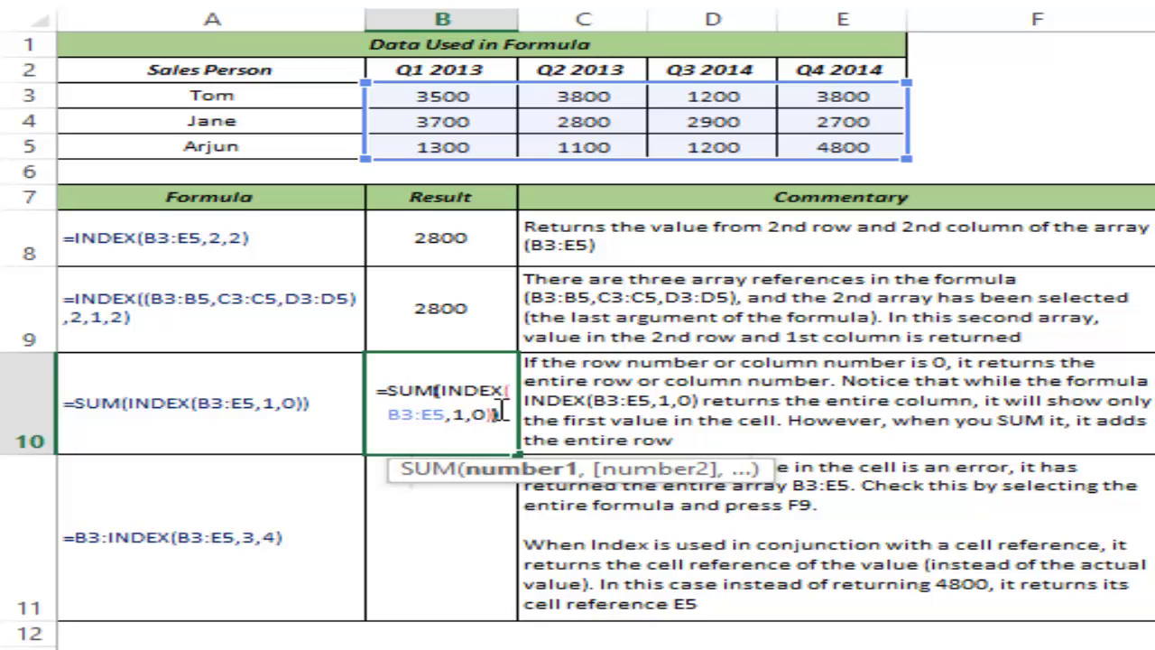
key("ctrl+Return")
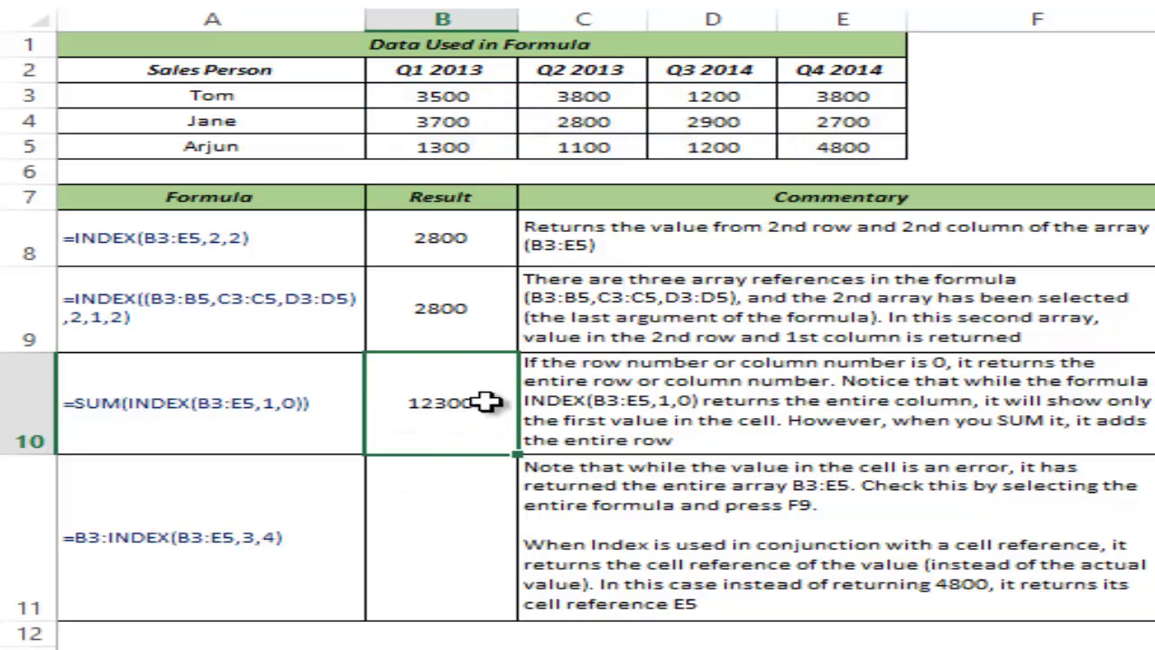
Compare the B10 sum with the first data row, B3:E3
left_click(445, 98)
left_click_drag(541, 98, 793, 90)
left_click(476, 400)
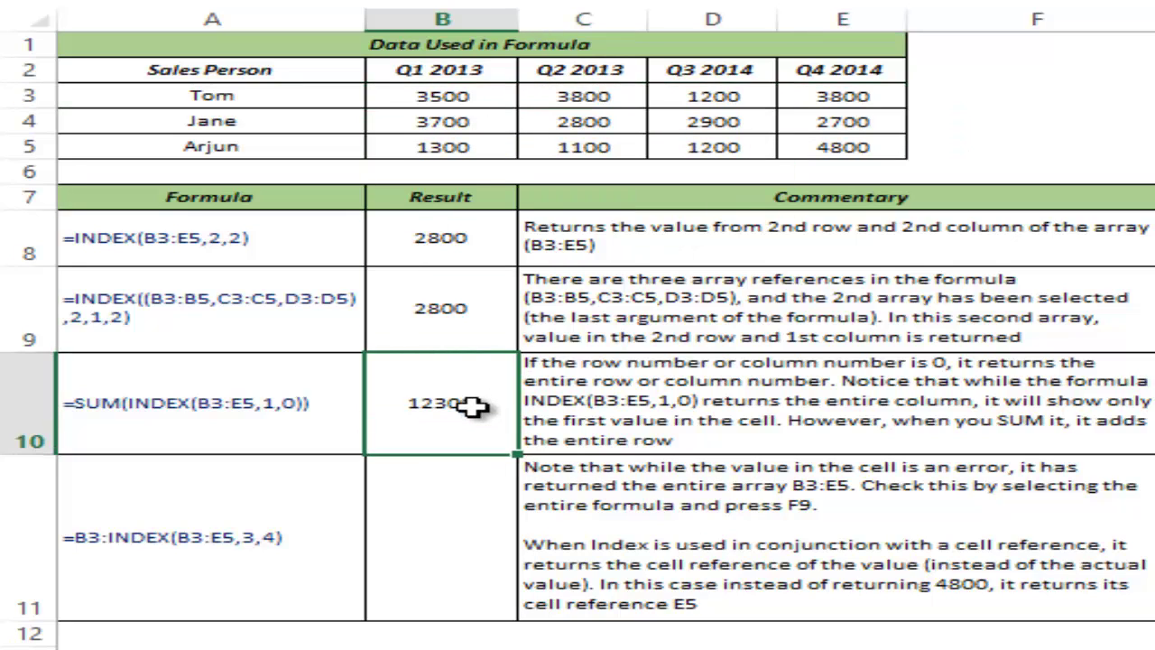
Change the INDEX arguments in B10 to row number 0 and column number 1
key("F2")
left_click(470, 414)
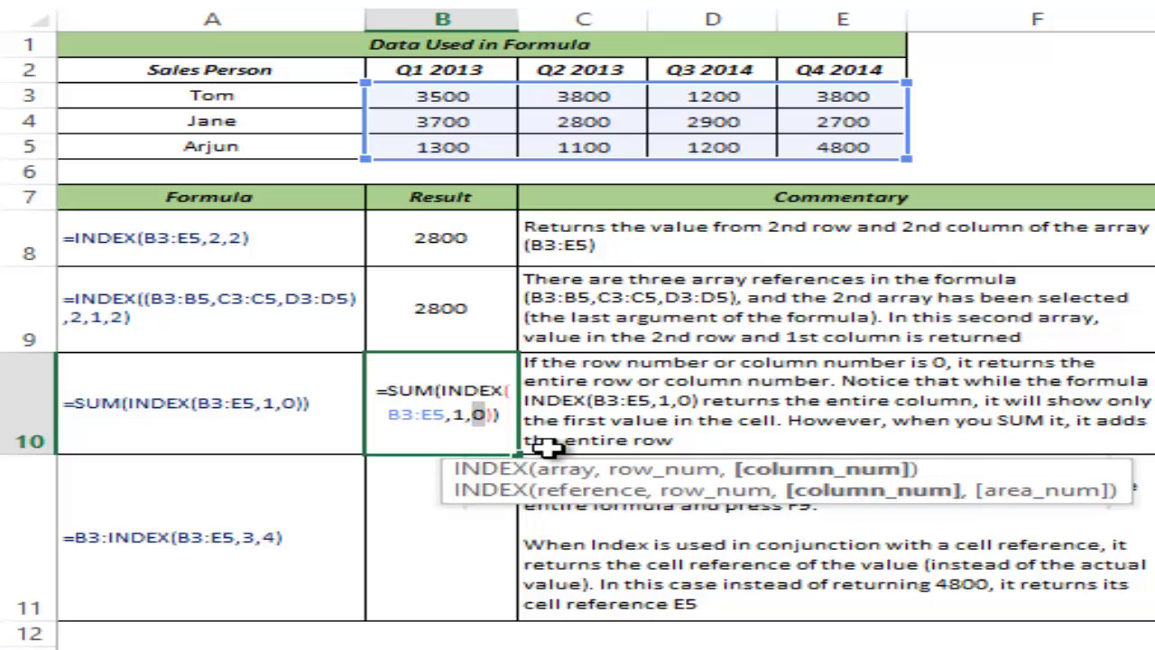
key("Left")
key("Left")
key("shift+Left")
type("0")
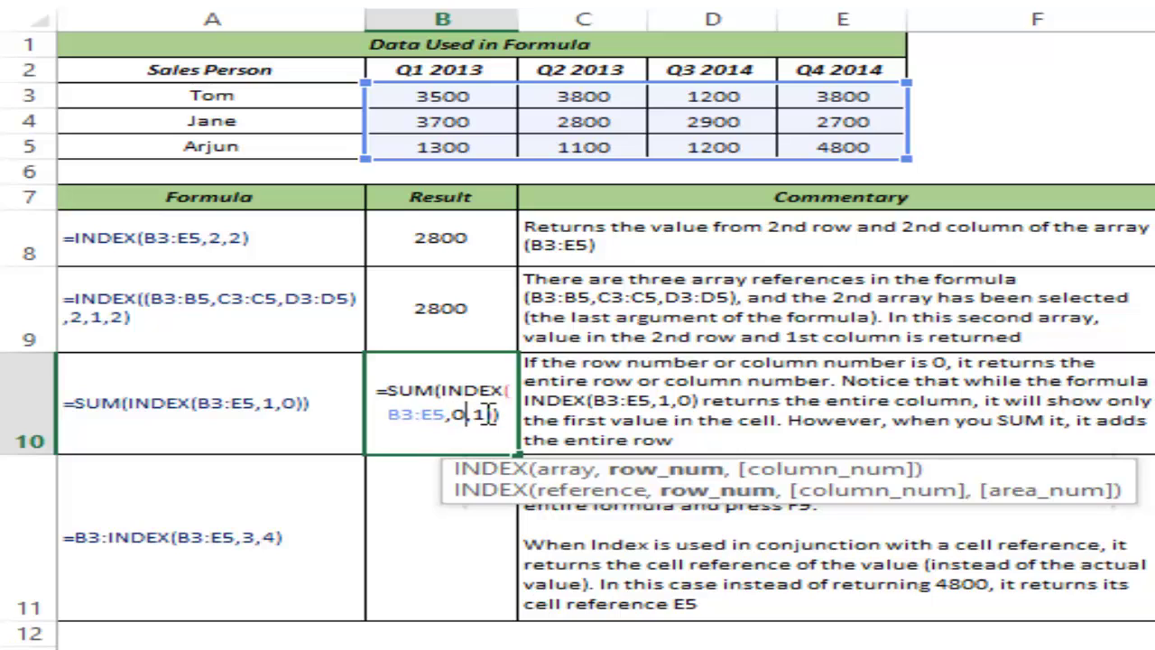
key("ctrl+Return")
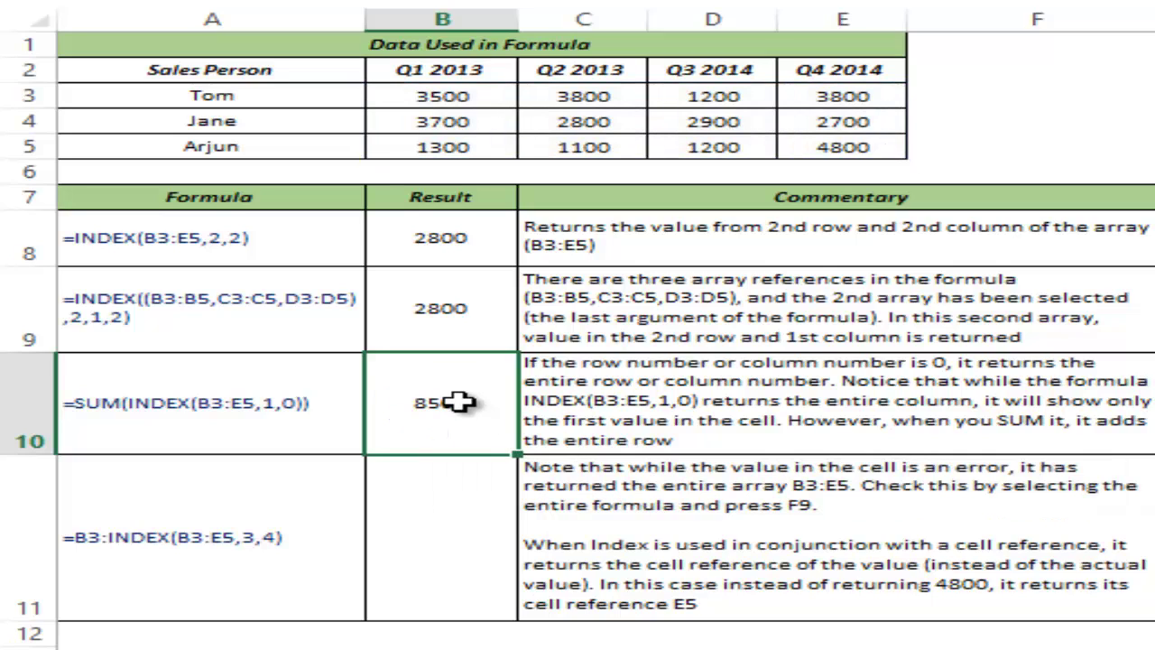
Check B10 against the Q1 2013 values by evaluating only its INDEX part, and restore the formula
left_click_drag(463, 99, 463, 146)
left_click(464, 403)
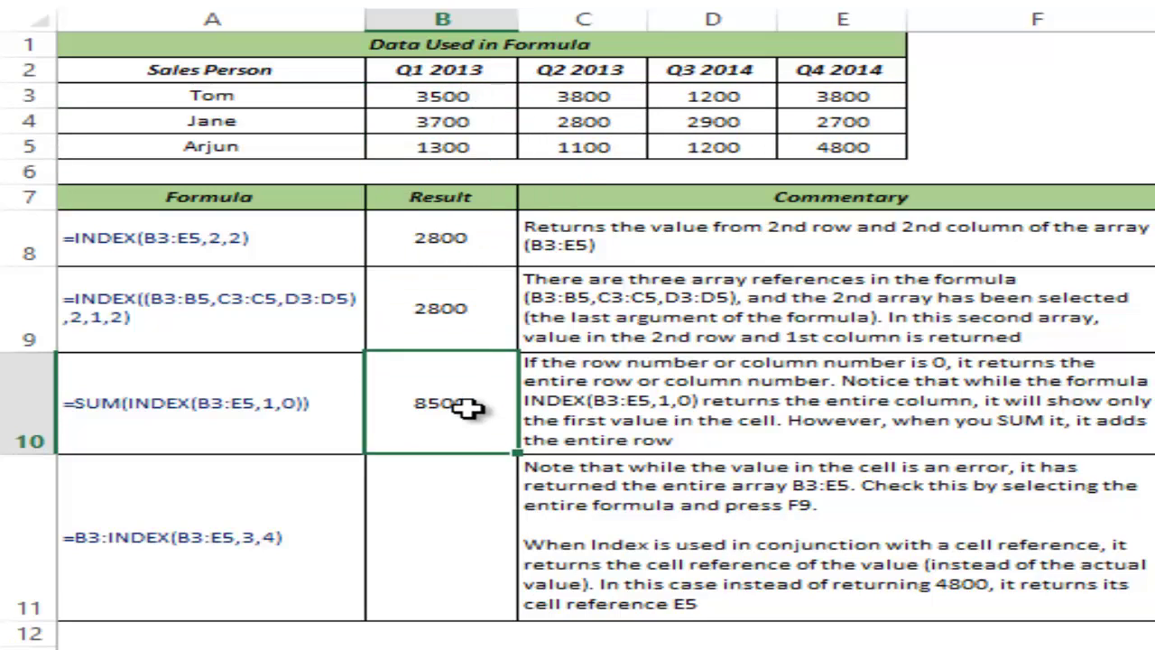
key("F2")
left_click_drag(440, 389, 494, 413)
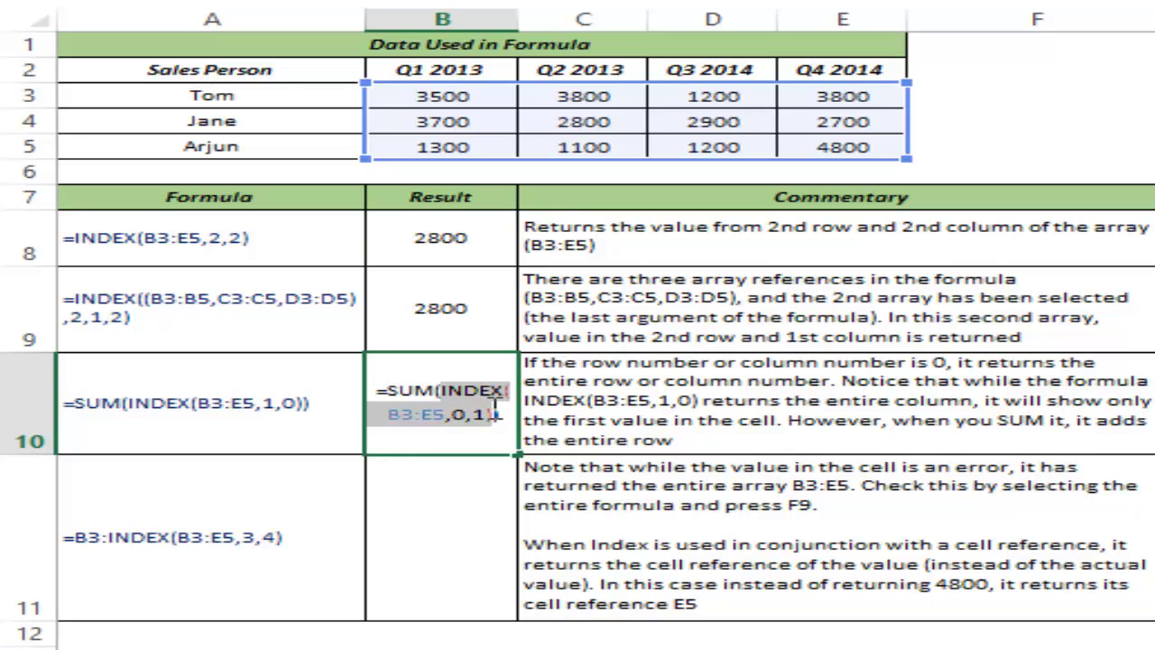
key("F9")
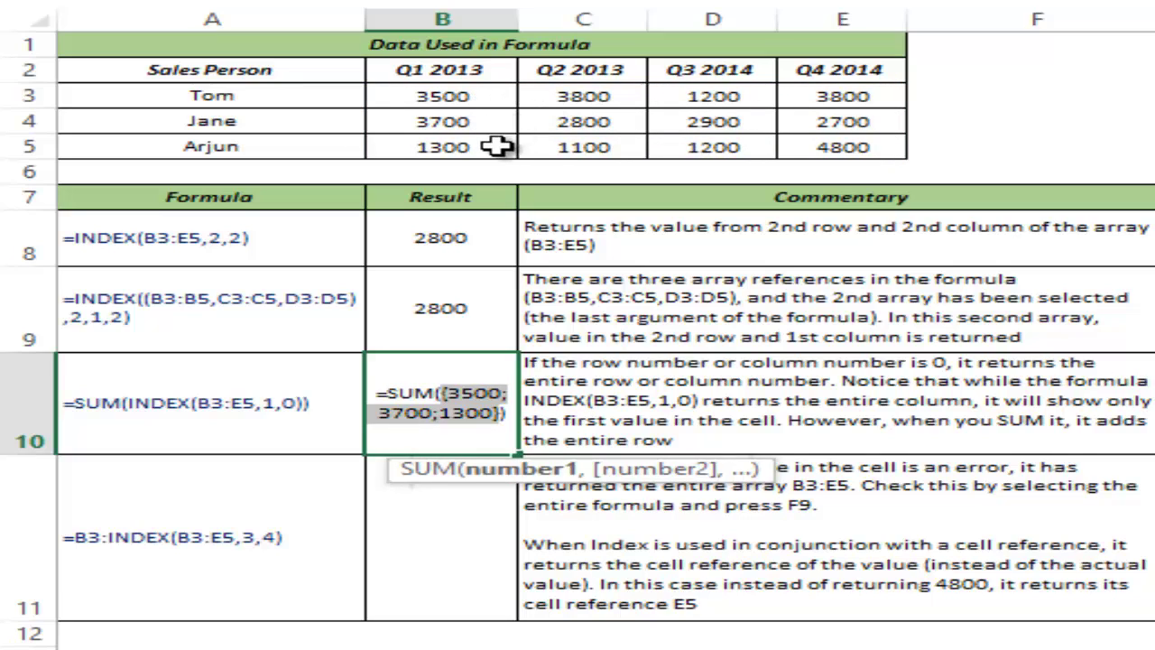
key("ctrl+z")
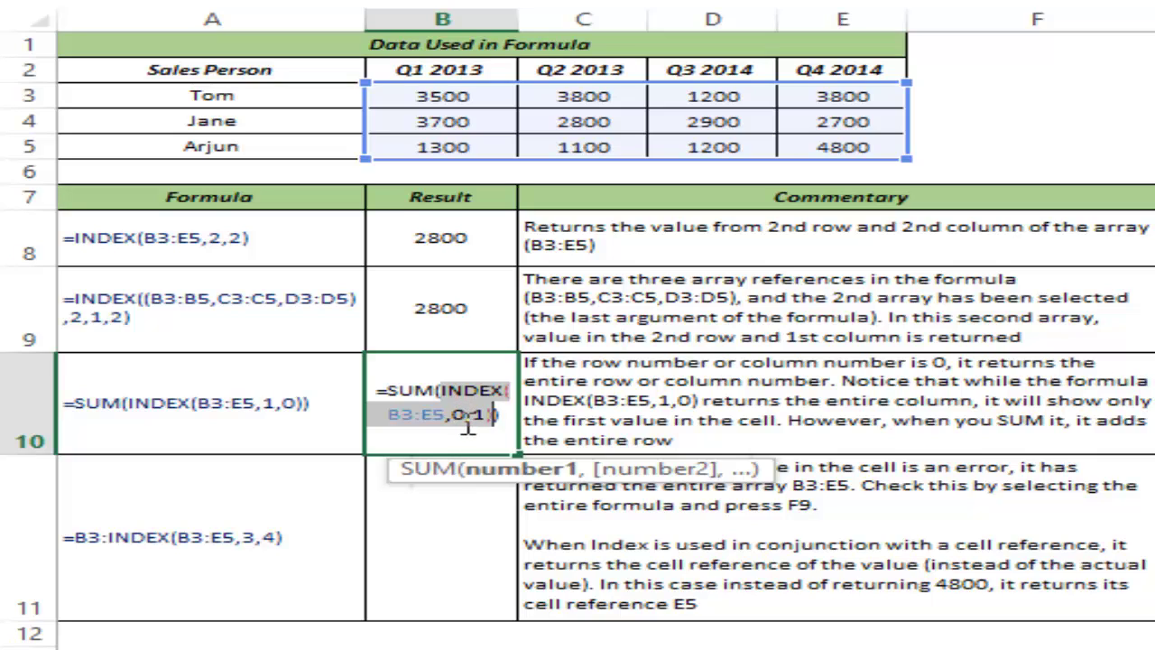
Leave the row number blank in B10 so the formula reads =SUM(INDEX(B3:E5,,1)), and review it
left_click(466, 417)
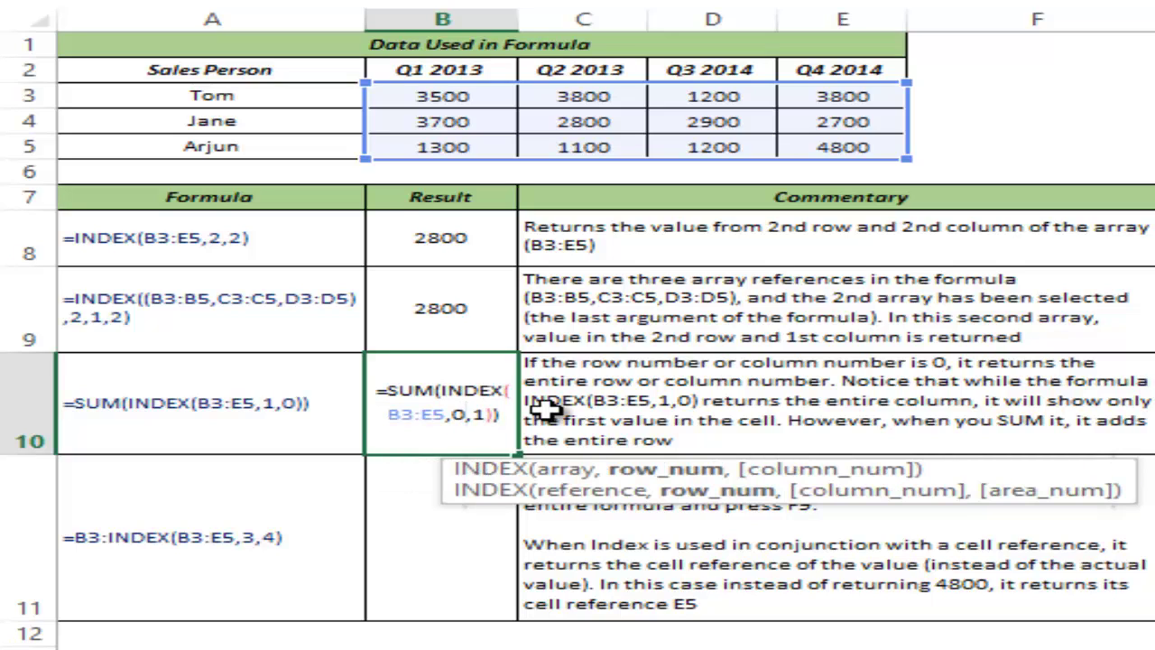
key("BackSpace")
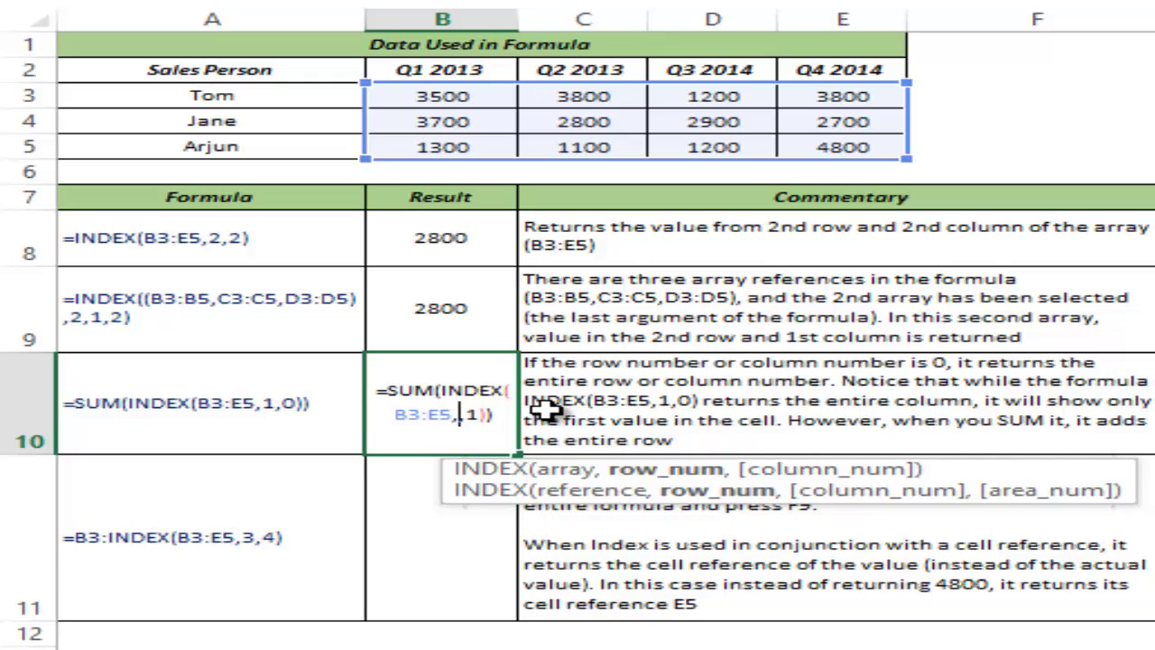
key("ctrl+Return")
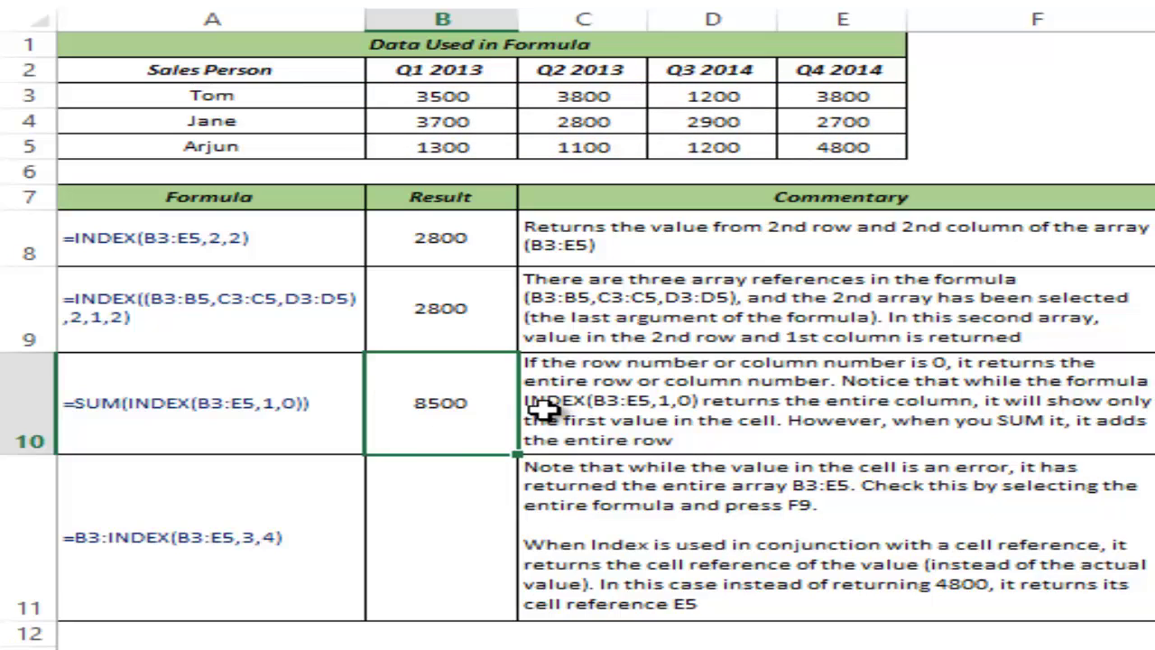
double_click(495, 412)
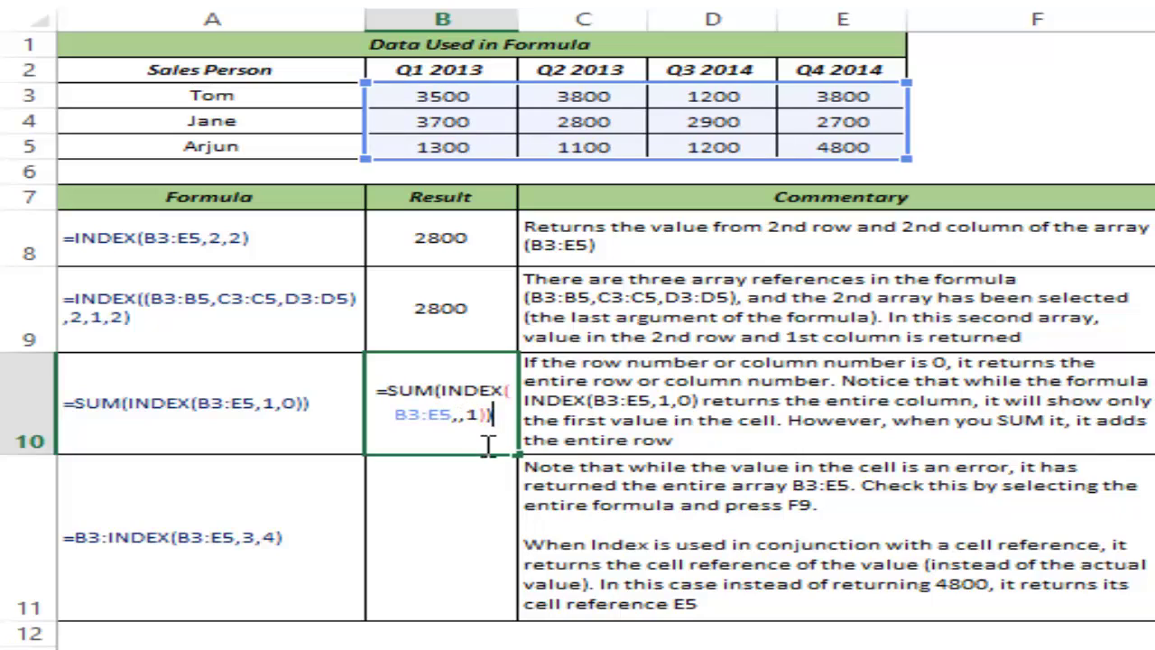
key("Escape")
Enter =INDEX(B3:E5,3,4) in B11
left_click(425, 511)
double_click(427, 513)
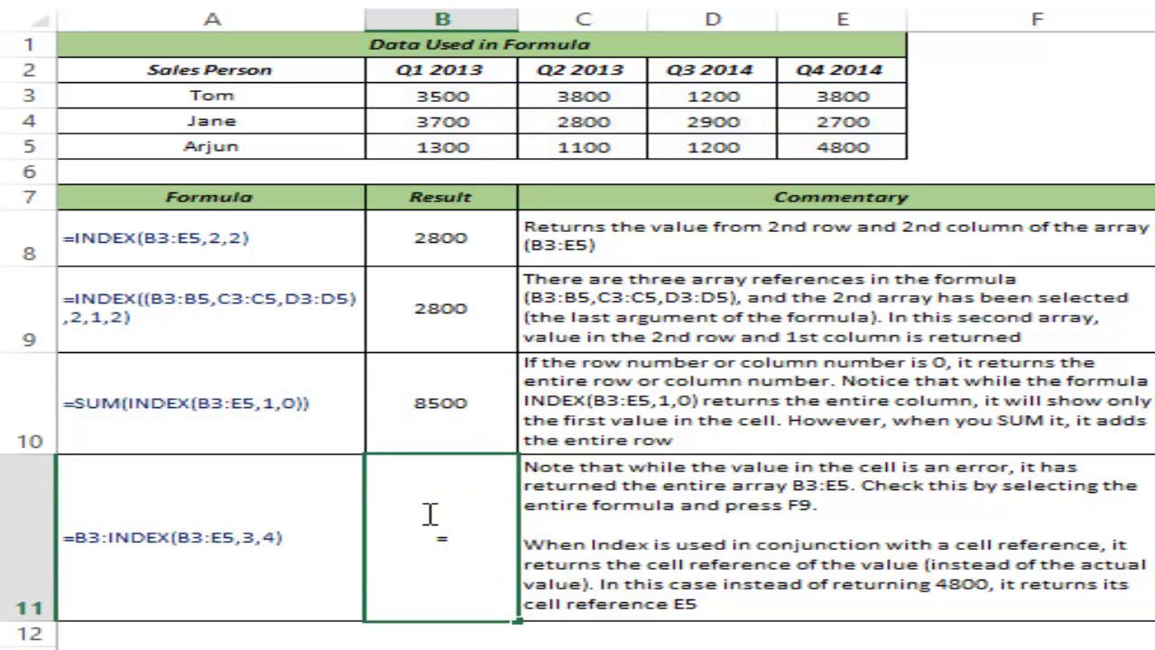
type("=Index")
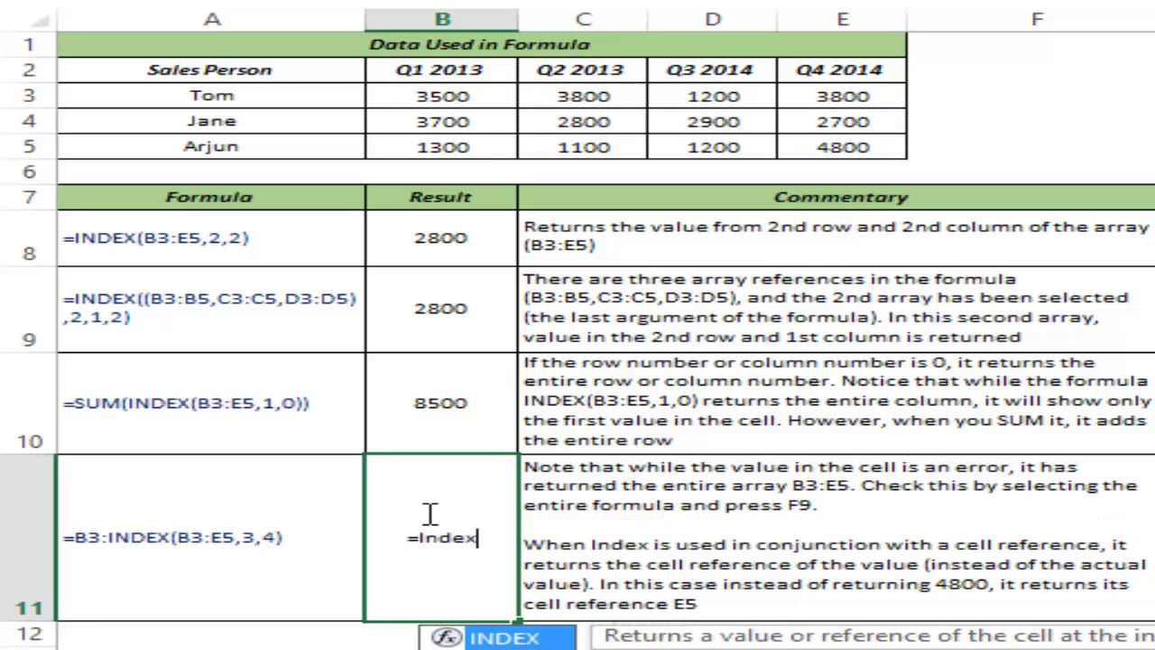
key("Tab")
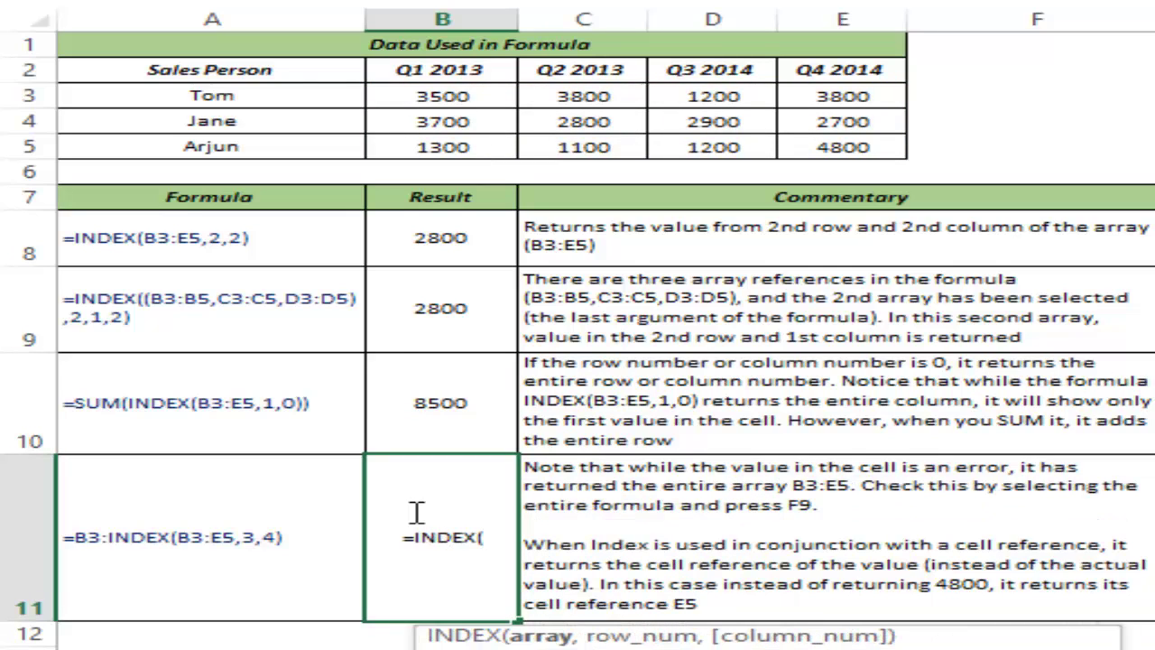
left_click_drag(436, 94, 781, 145)
type(",")
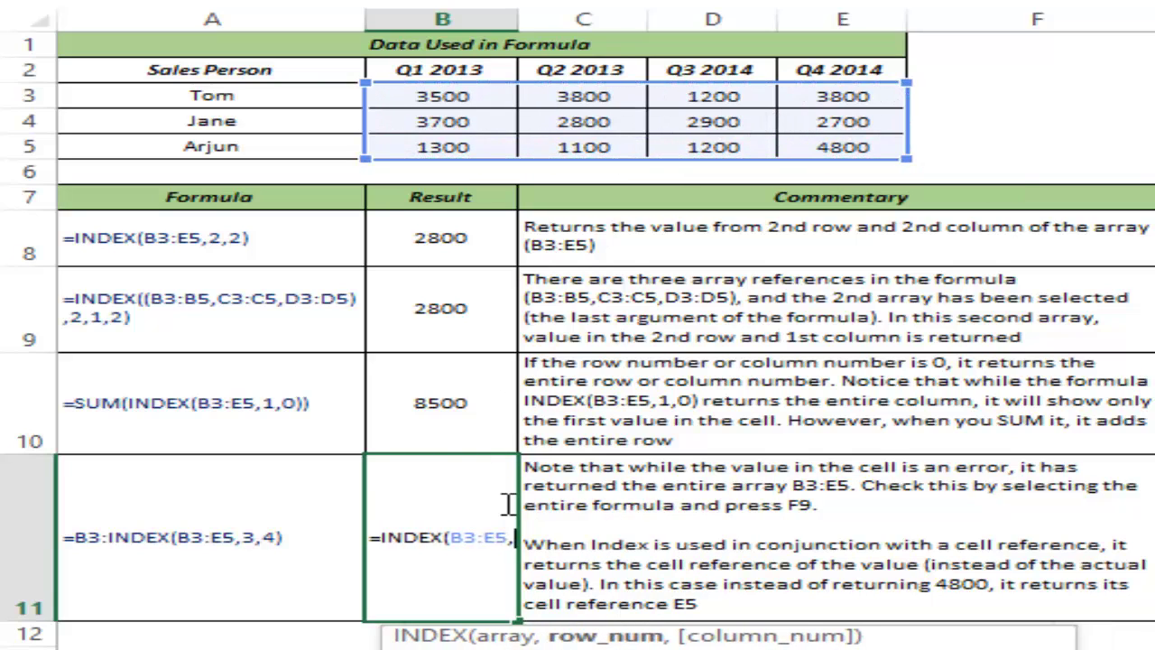
type("3,4")
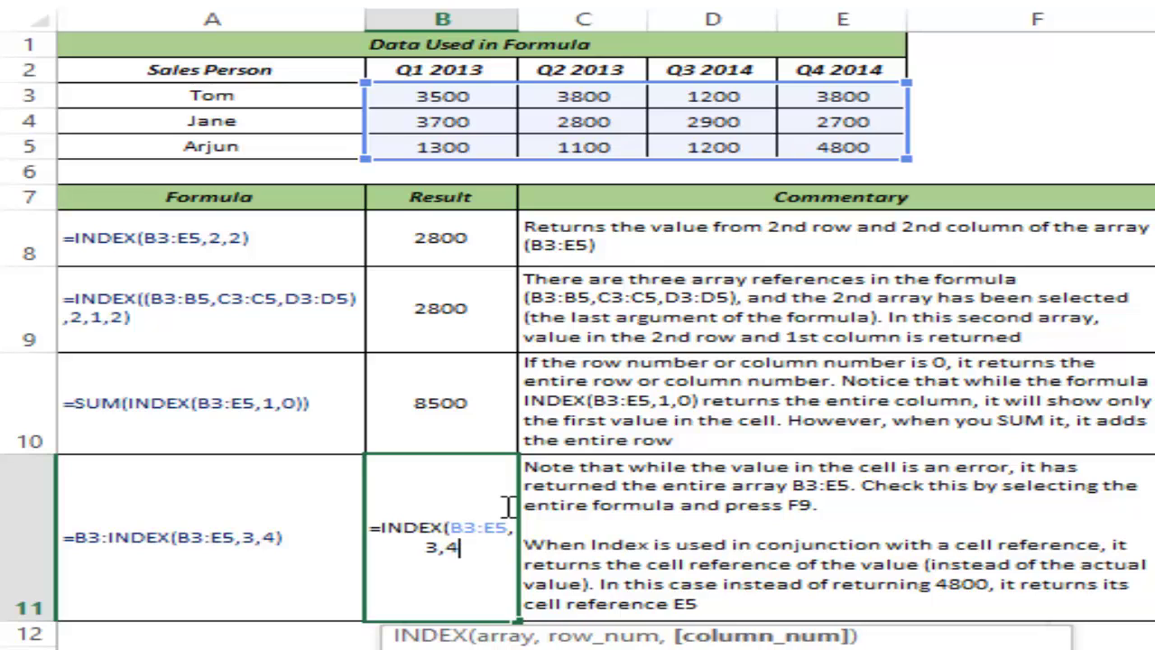
type(")")
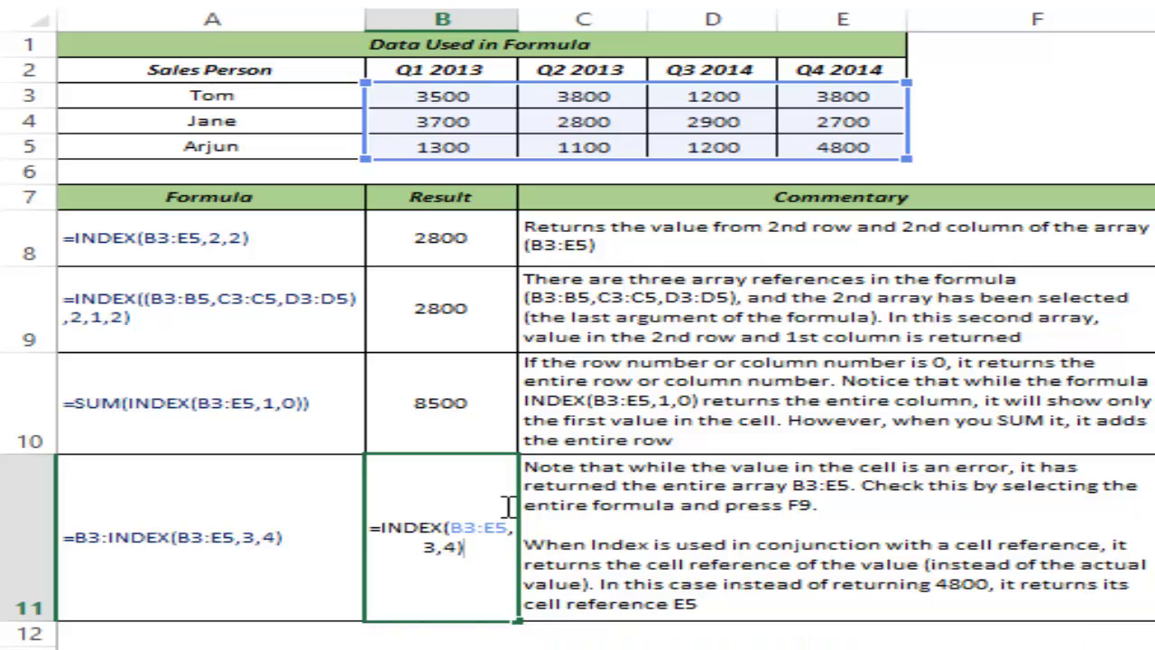
key("ctrl+Return")
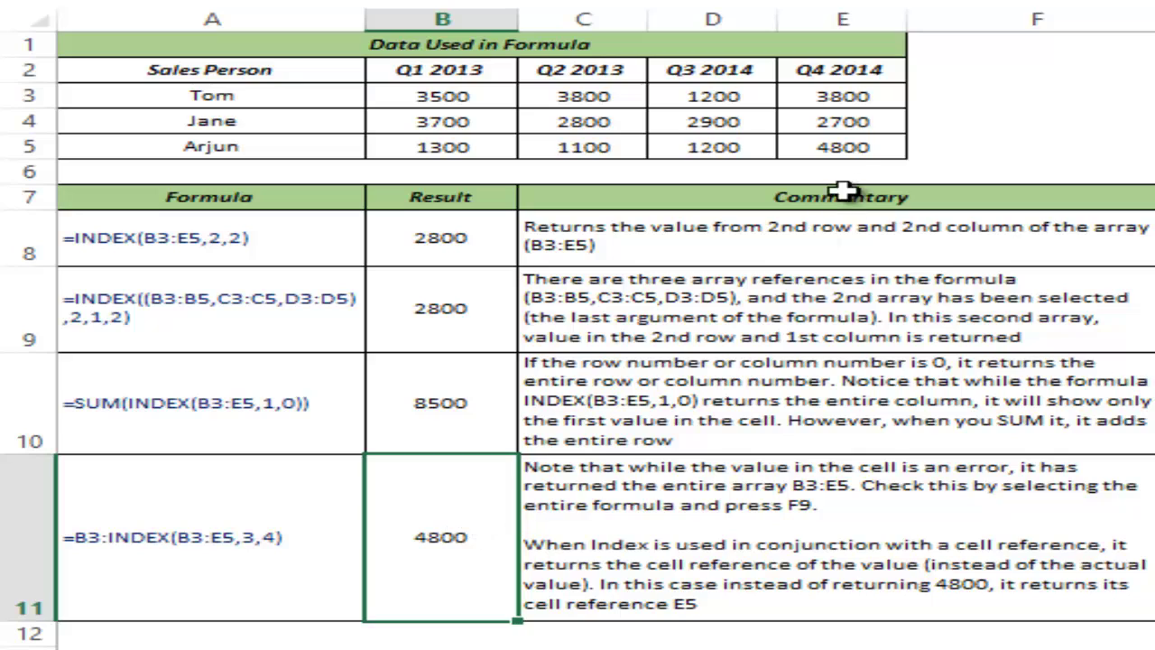
Put the reference B3: in front of INDEX in B11 so the formula reads =B3:INDEX(B3:E5,3,4)
left_click(834, 150)
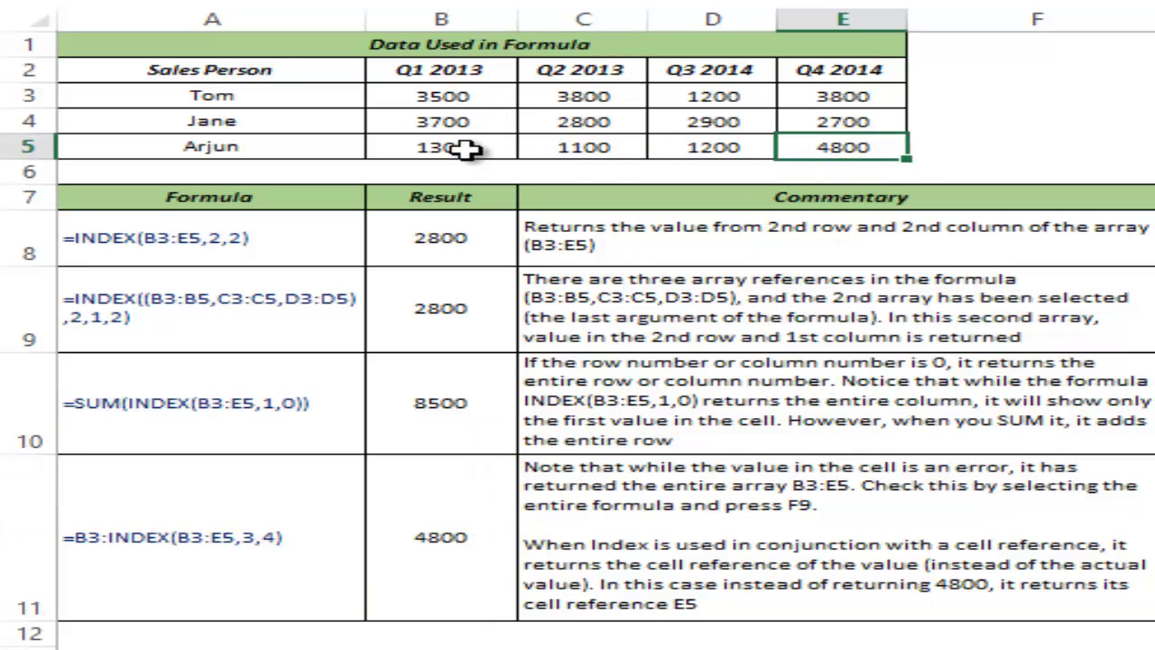
key("F2")
double_click(462, 546)
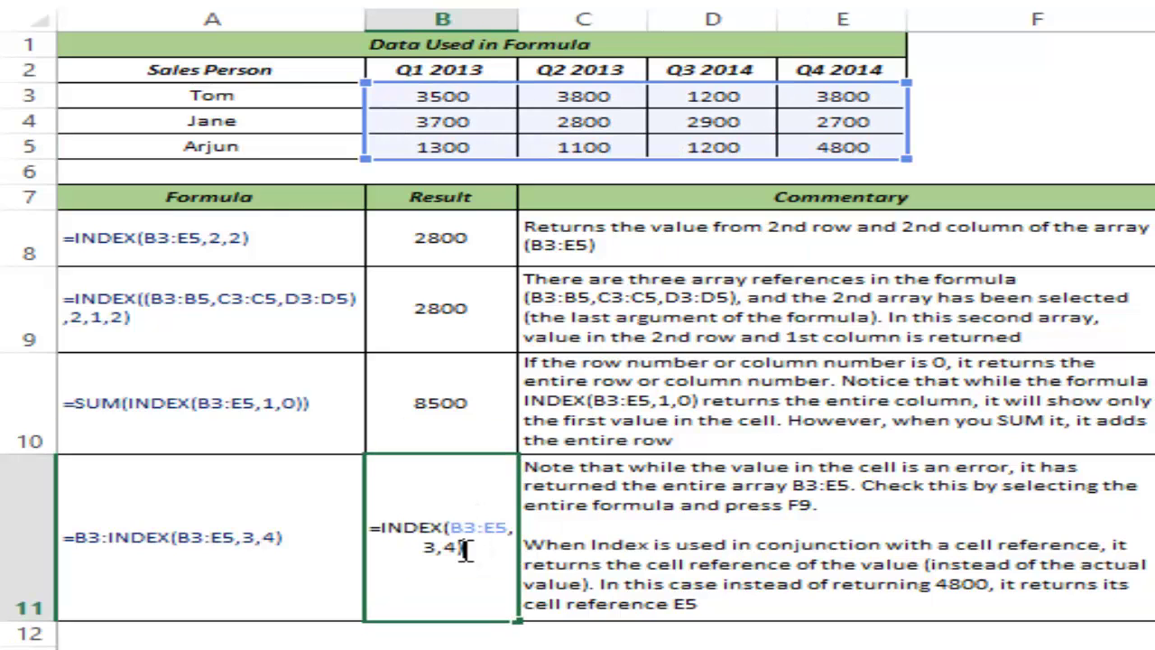
left_click(382, 528)
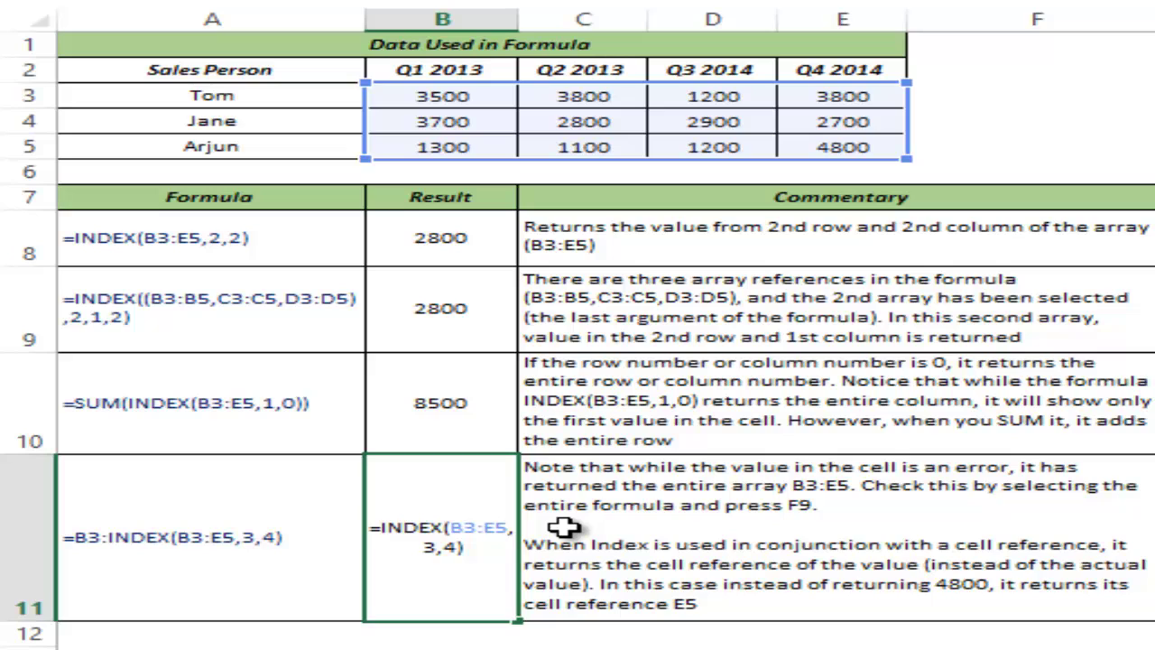
type("B3")
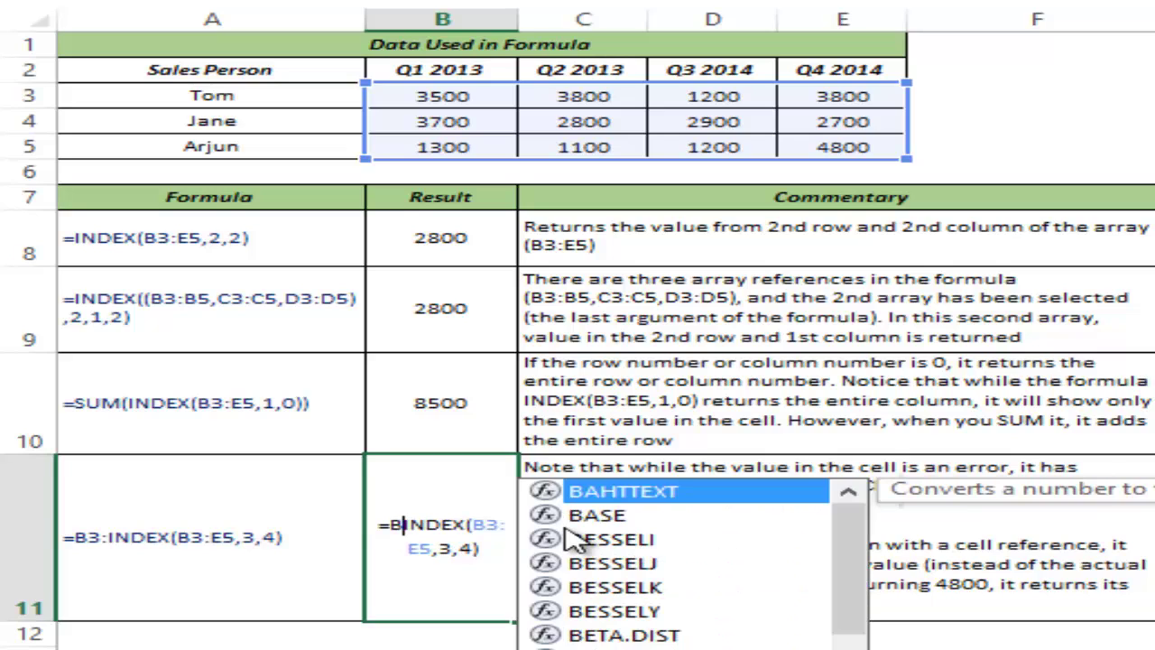
type(":")
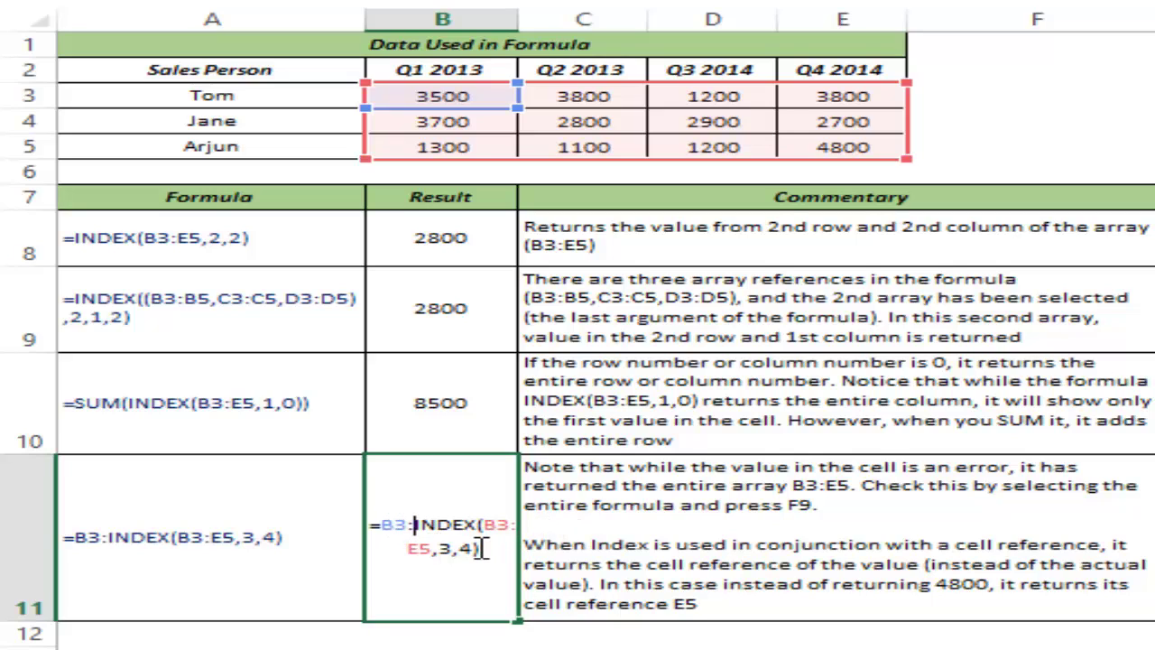
Evaluate only the INDEX part of the B11 formula, restore it, and enter =B3:INDEX(B3:E5,3,4) in the cell
left_click_drag(479, 549, 414, 525)
key("F9")
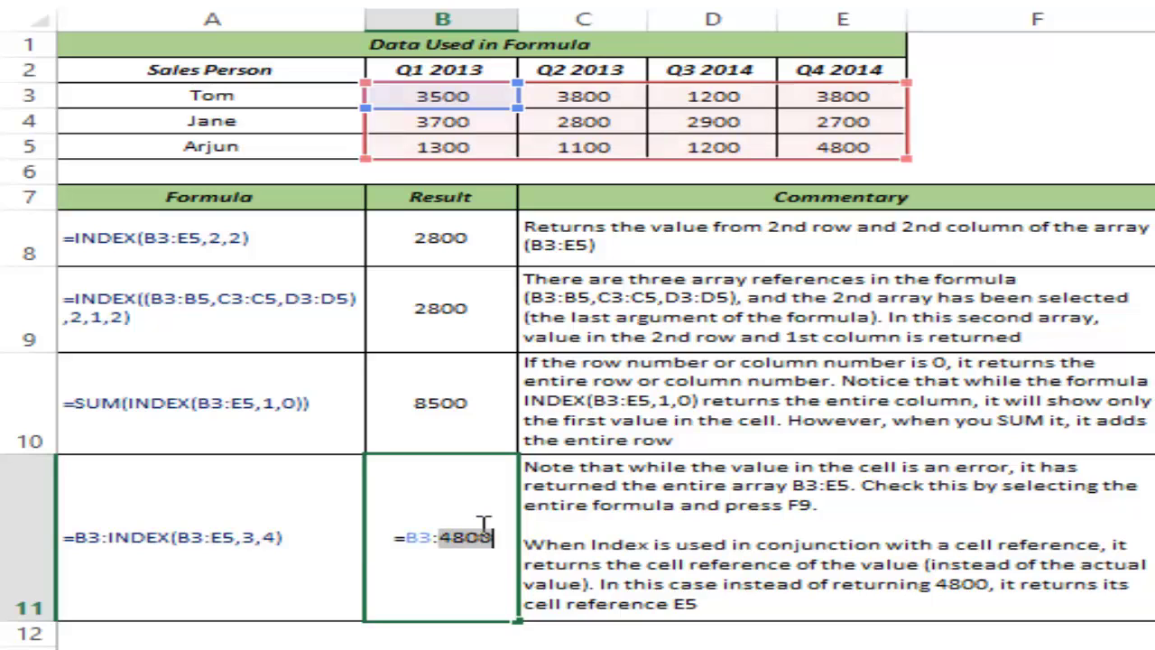
key("ctrl+z")
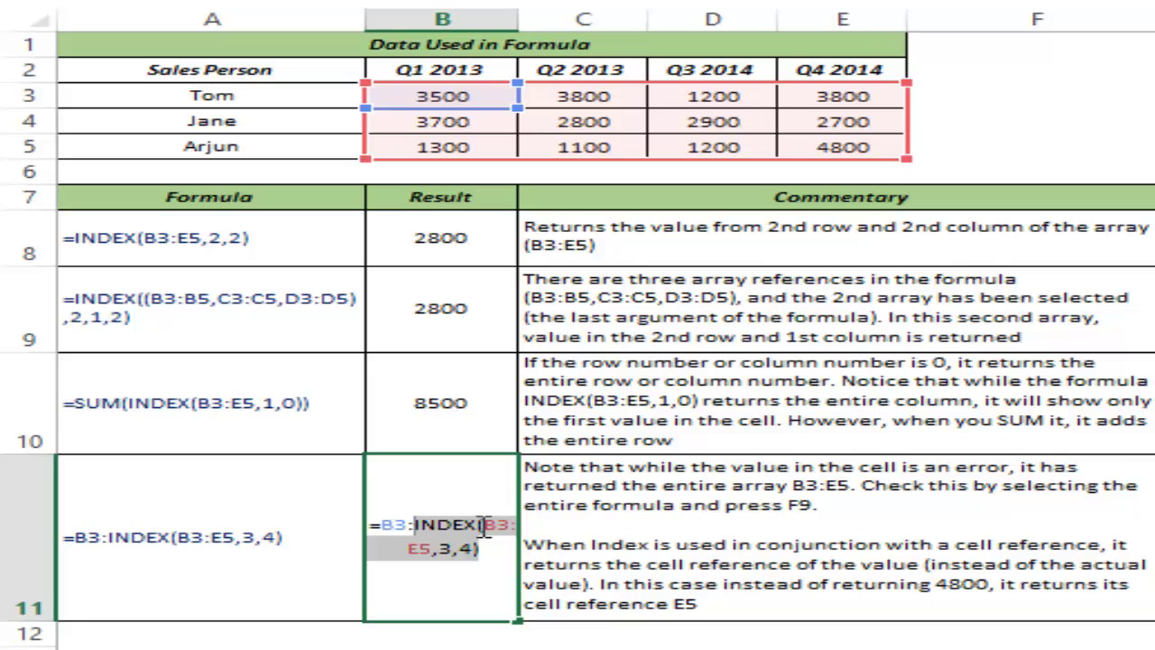
key("Escape")
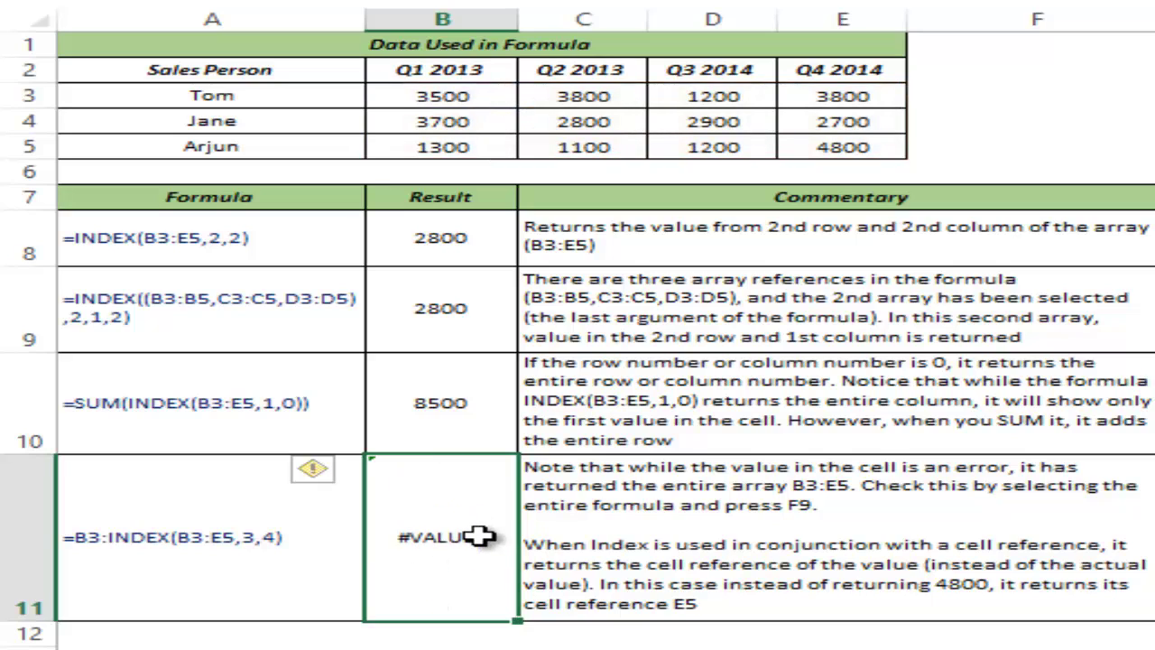
Evaluate the entire B11 formula in place to check the array it returns, and restore the formula
double_click(479, 544)
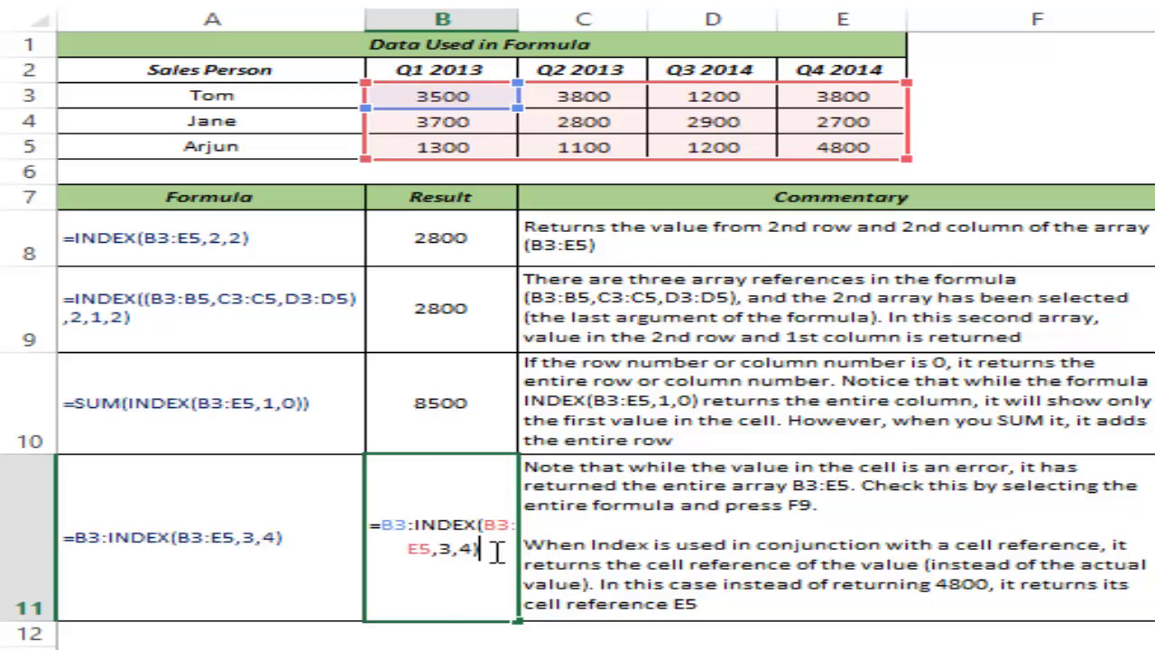
left_click_drag(496, 547, 368, 526)
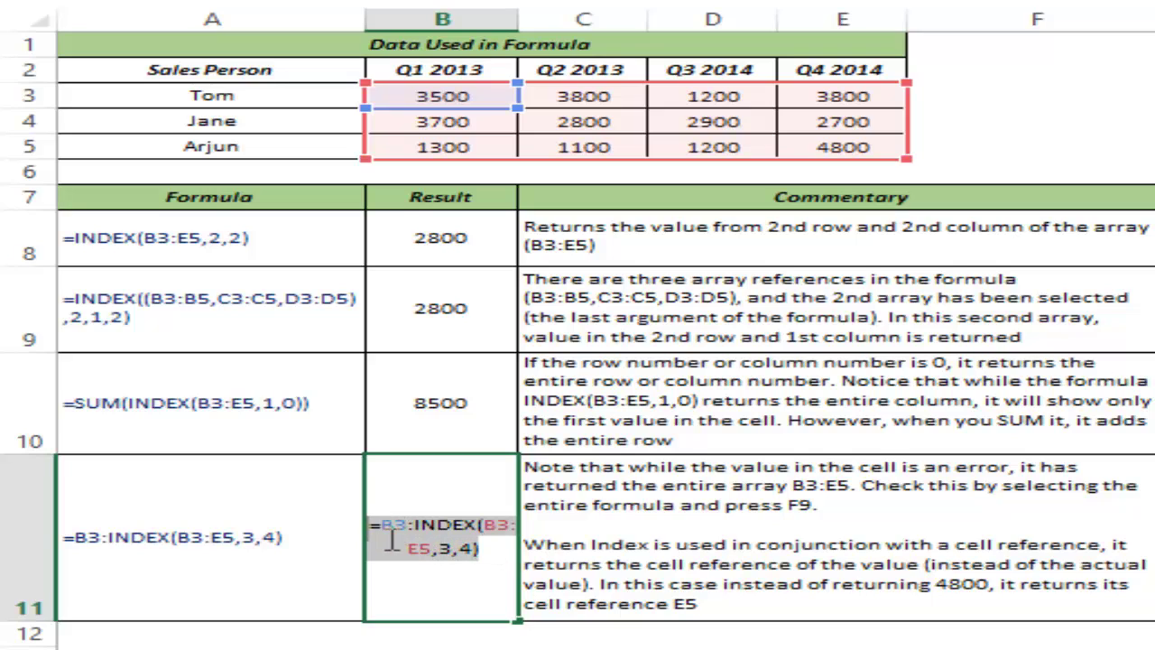
key("F9")
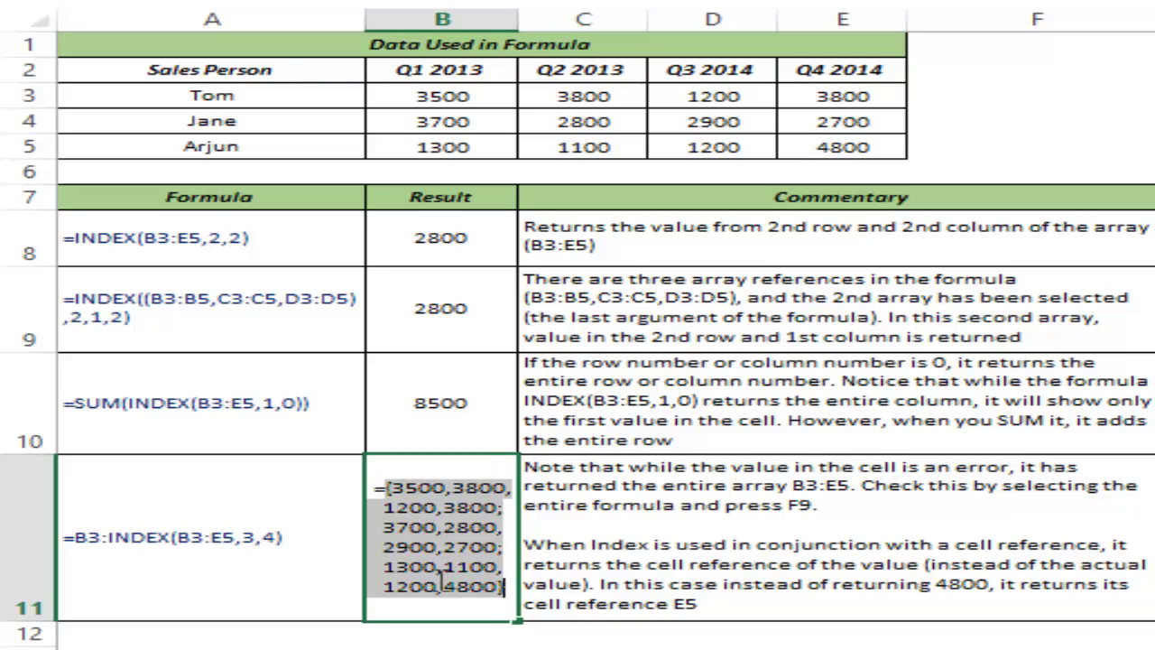
key("ctrl+z")
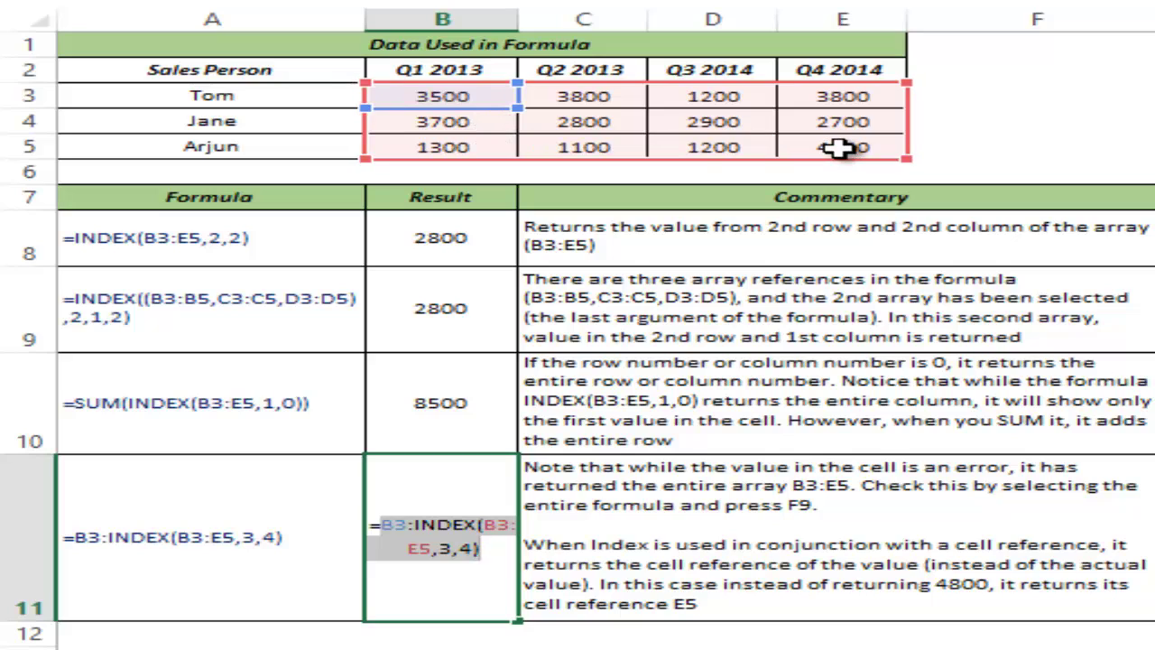
Change the INDEX column number in B11 to 1 so the formula reads =B3:INDEX(B3:E5,3,1)
left_click(453, 549)
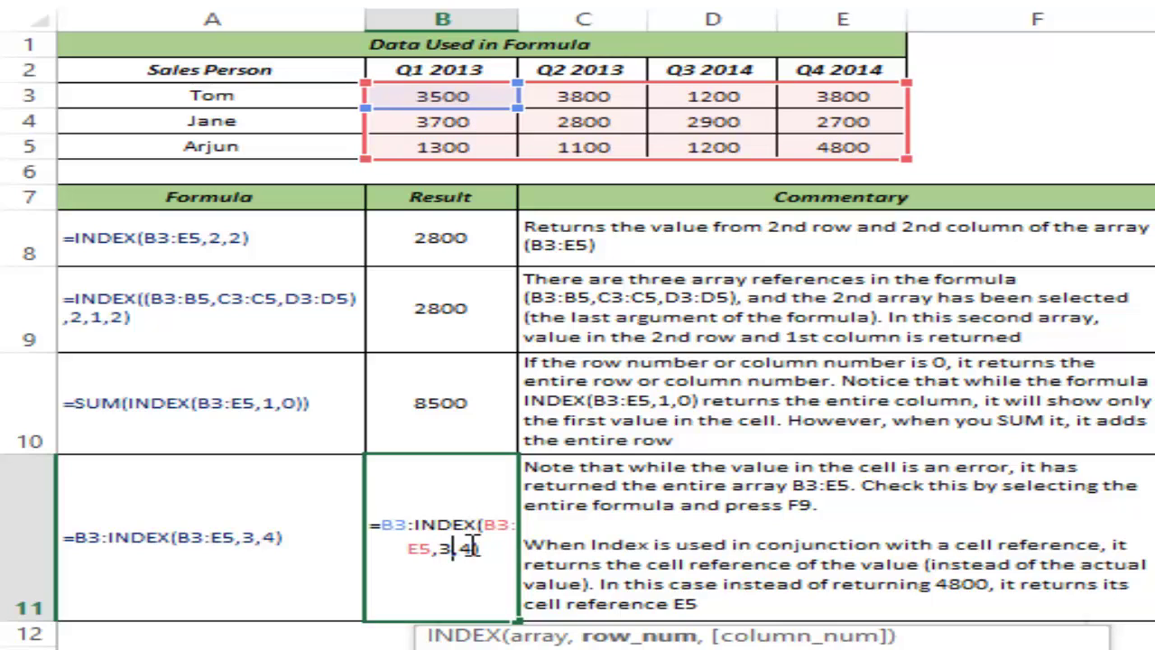
key("Right")
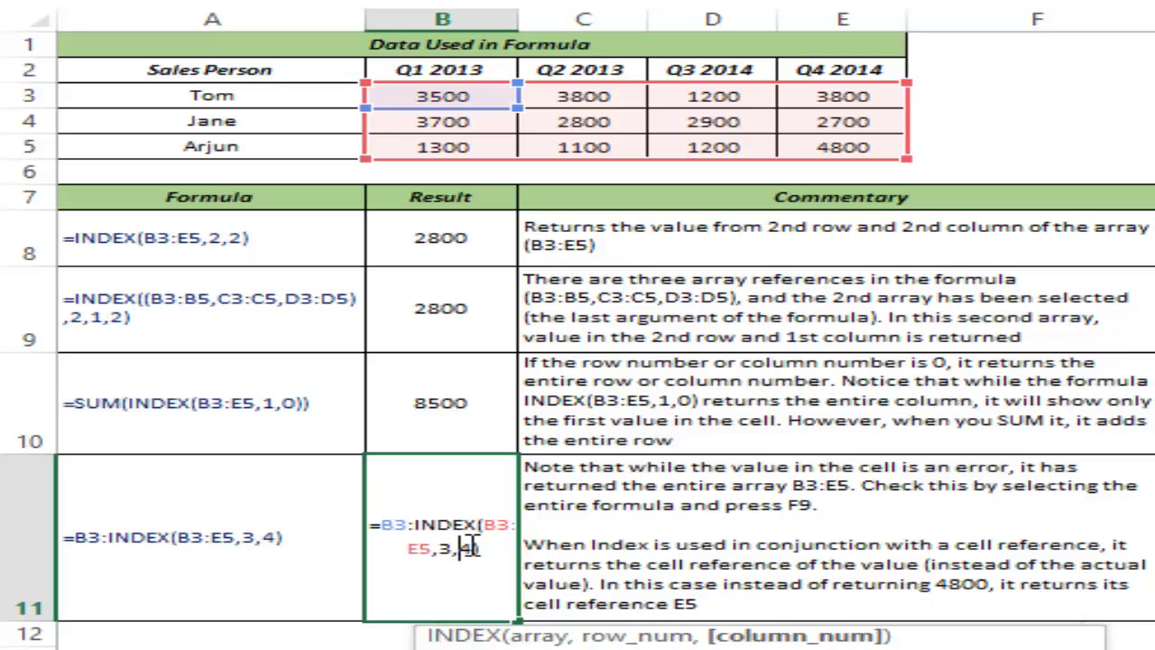
key("Delete")
type("1")
key("ctrl+Return")
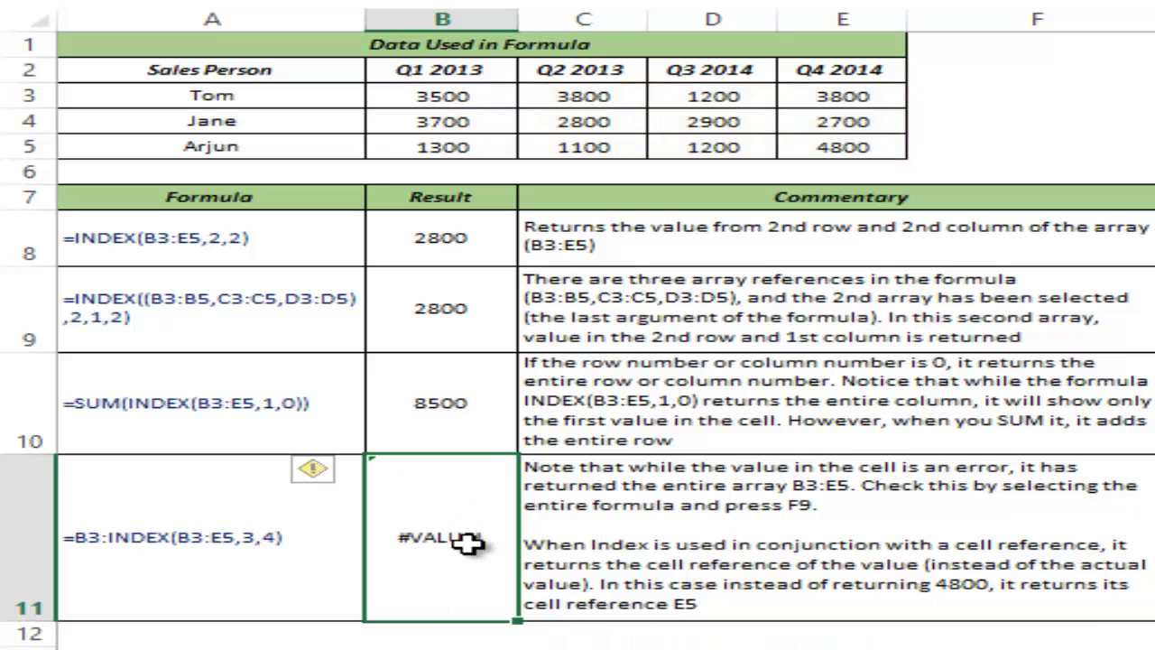
Evaluate the whole =B3:INDEX(B3:E5,3,1) formula in B11 against the Q1 2013 values, and restore it
double_click(469, 541)
left_click_drag(478, 548, 345, 519)
key("F9")
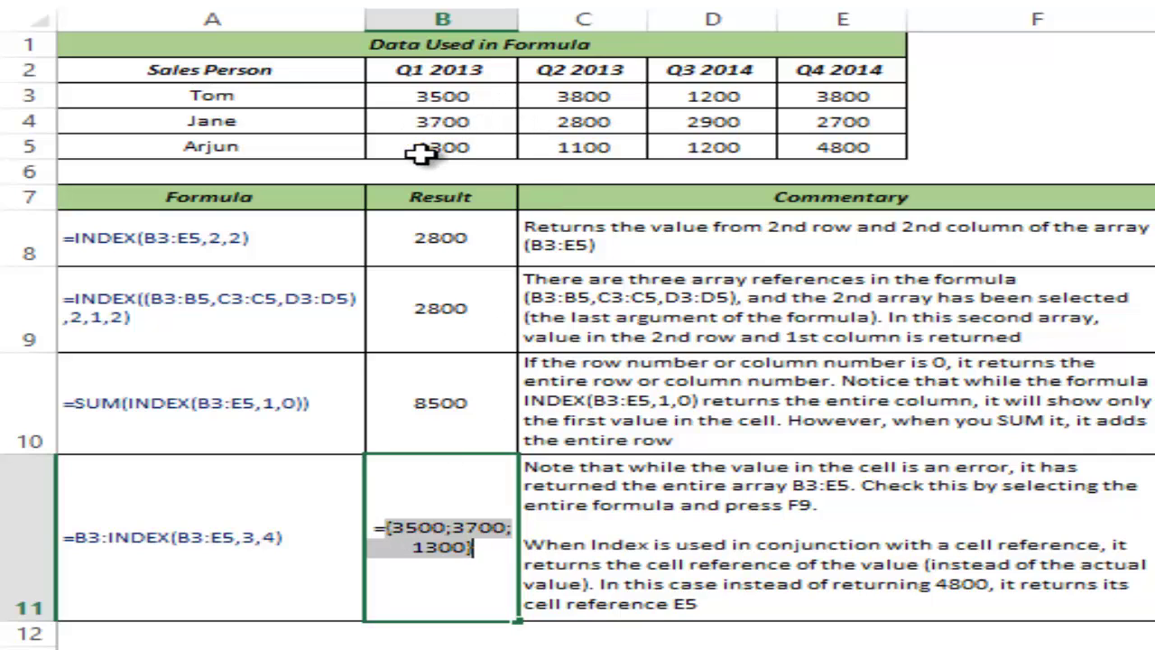
key("ctrl+z")
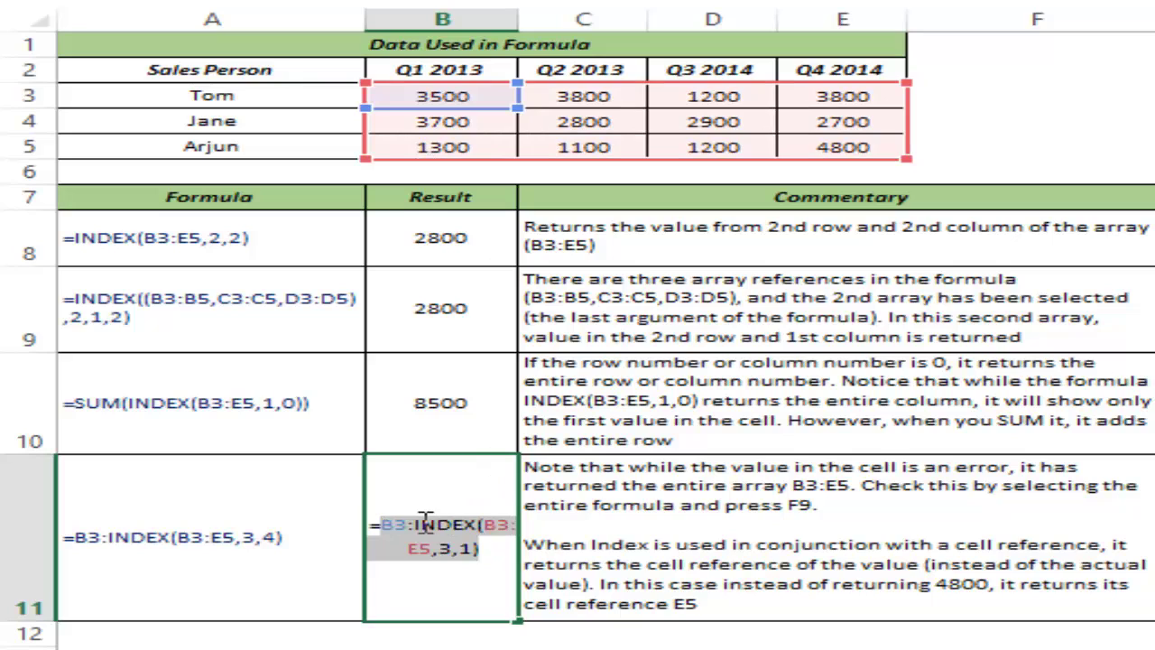
Evaluate only the INDEX(B3:E5,3,1) part of B11 to check its single value, and restore the formula
mouse_move(436, 532)
left_mouse_down()
mouse_move(476, 547)
mouse_move(433, 532)
left_mouse_up()
left_click(469, 544)
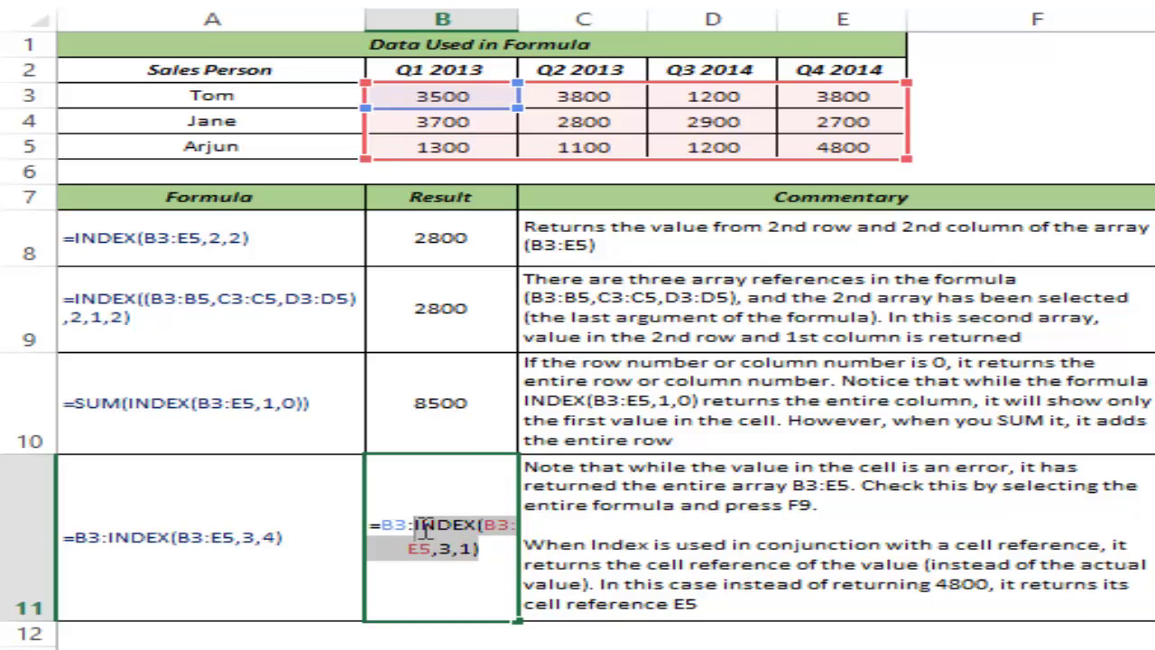
key("F9")
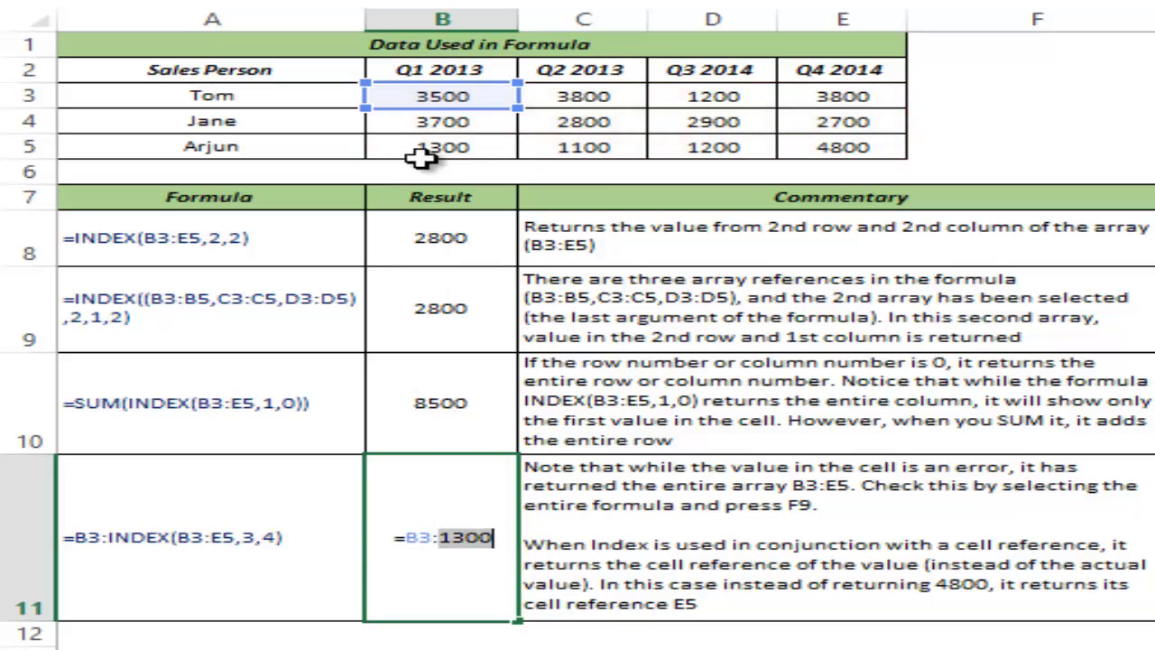
key("ctrl+z")
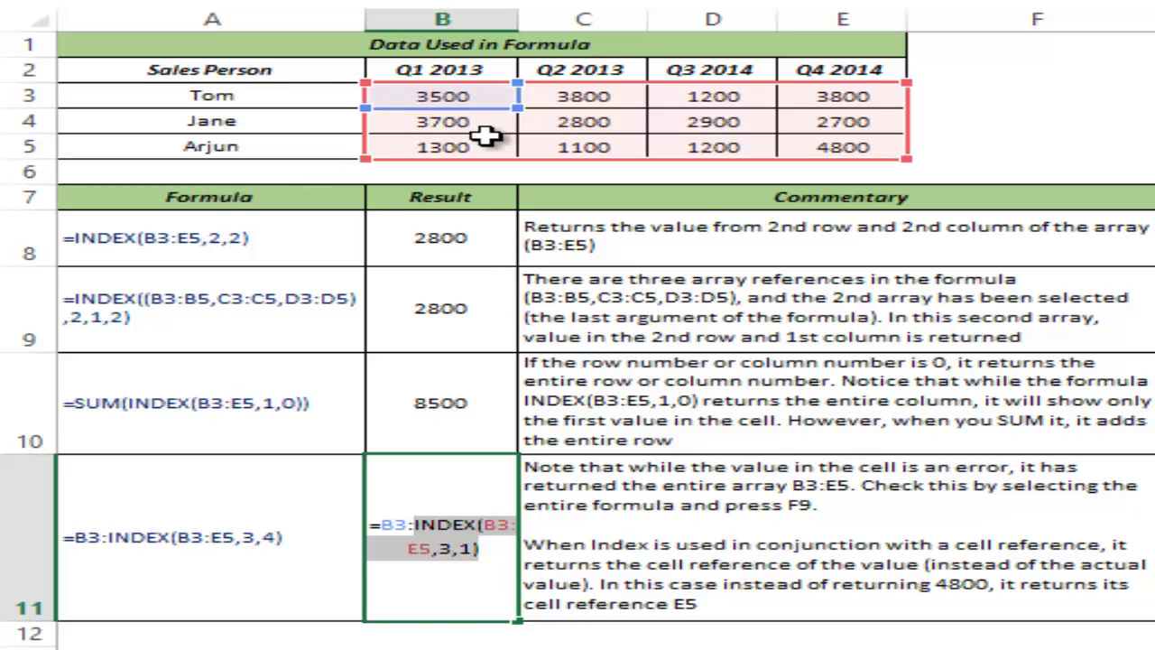
Evaluate the complete B11 formula once more, including the B3 reference, and restore it
left_click_drag(481, 546, 362, 515)
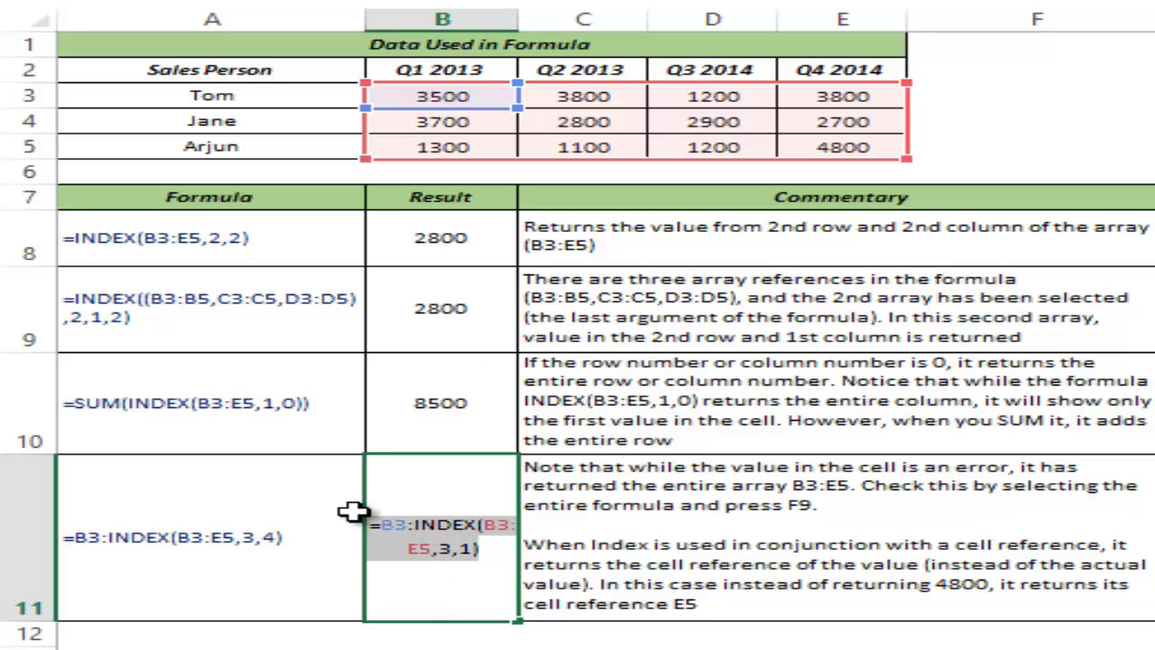
key("F9")
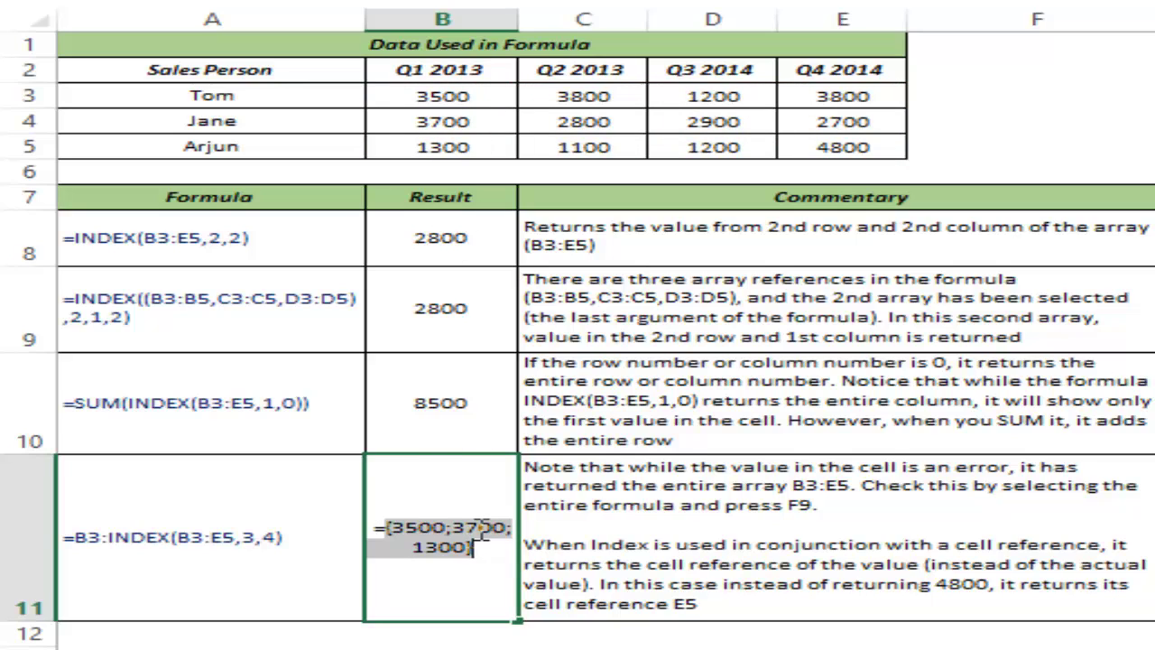
key("ctrl+z")
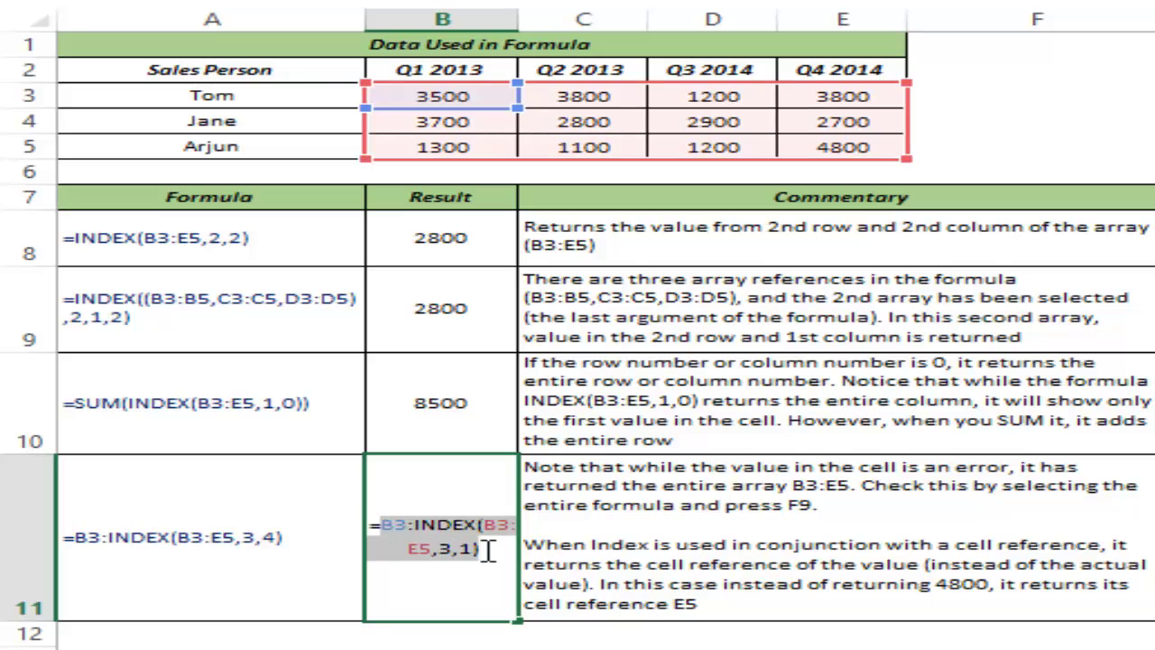